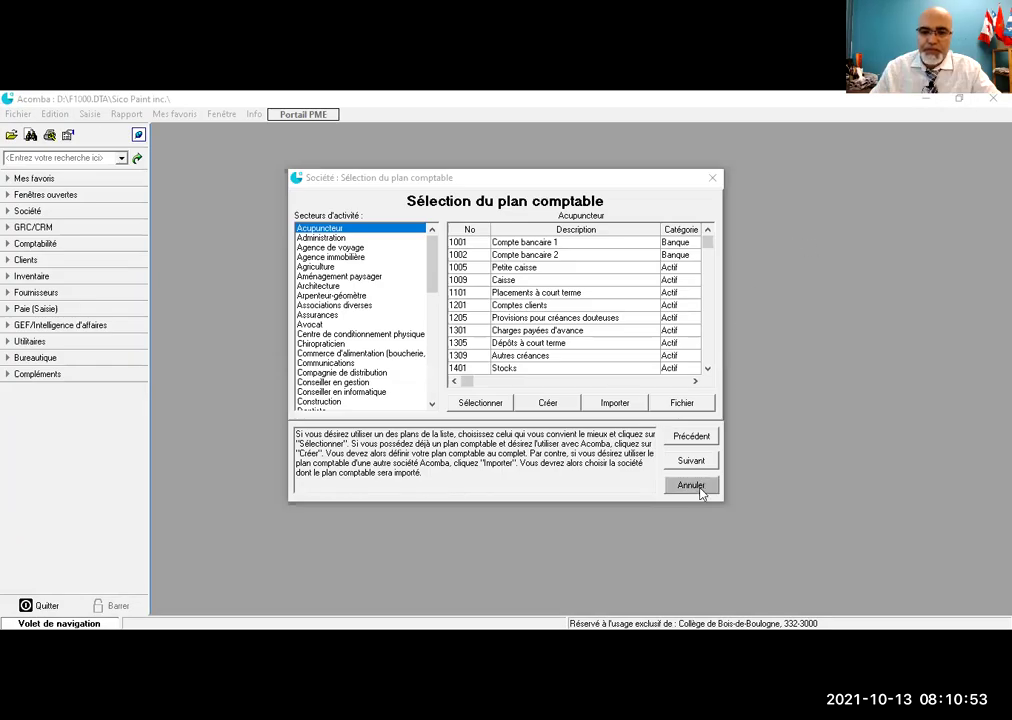
Step: Step back in the Sico Paint inc. startup wizard, cancel it and confirm closing the company
{"action": "left_click", "coordinate": [689, 438]}
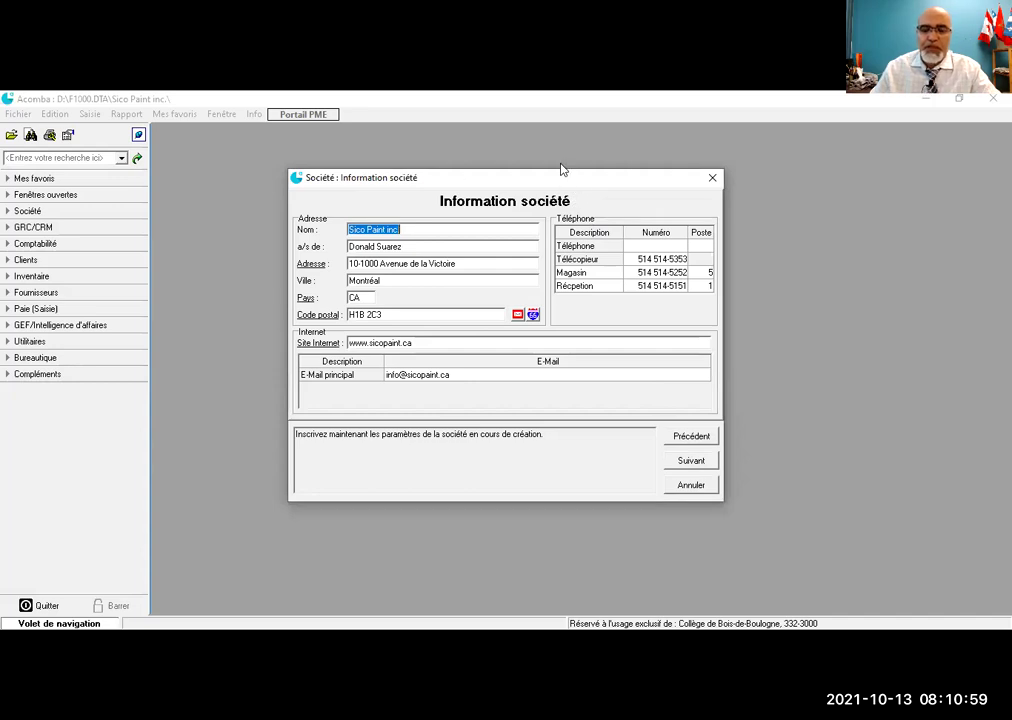
{"action": "left_click_drag", "start_coordinate": [562, 170], "coordinate": [553, 153]}
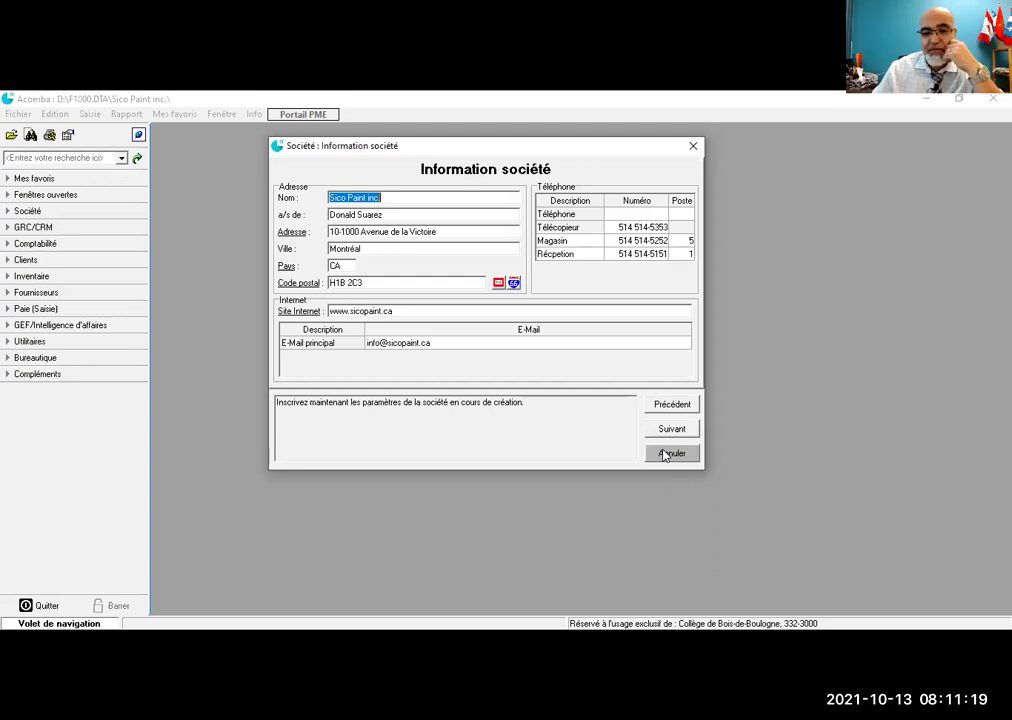
{"action": "left_click", "coordinate": [665, 455]}
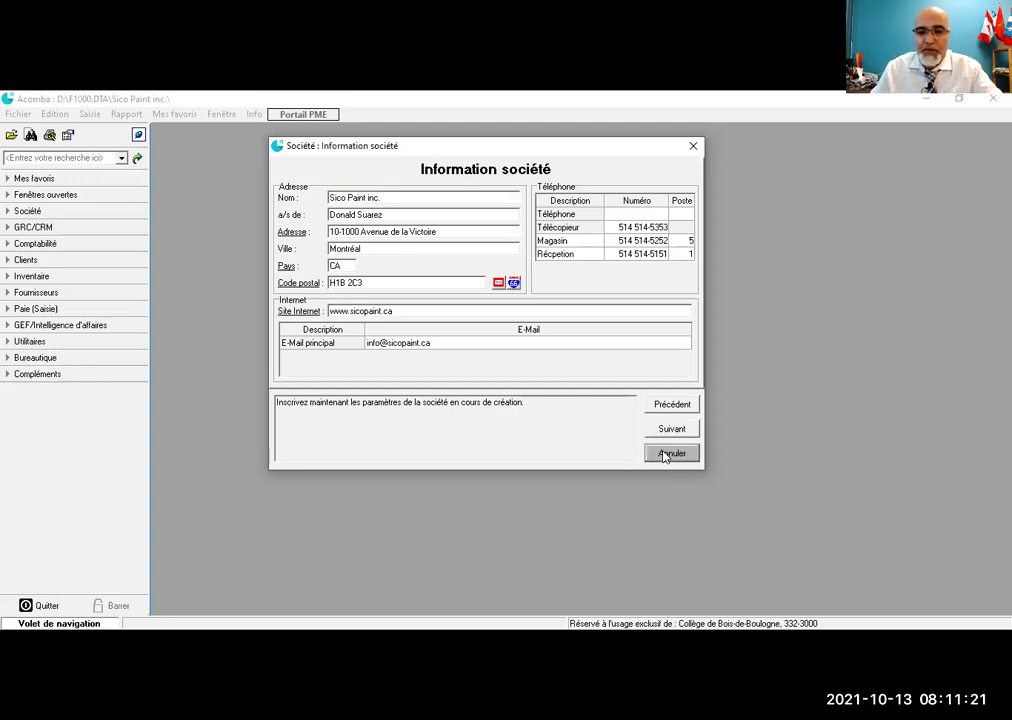
{"action": "left_click", "coordinate": [476, 404]}
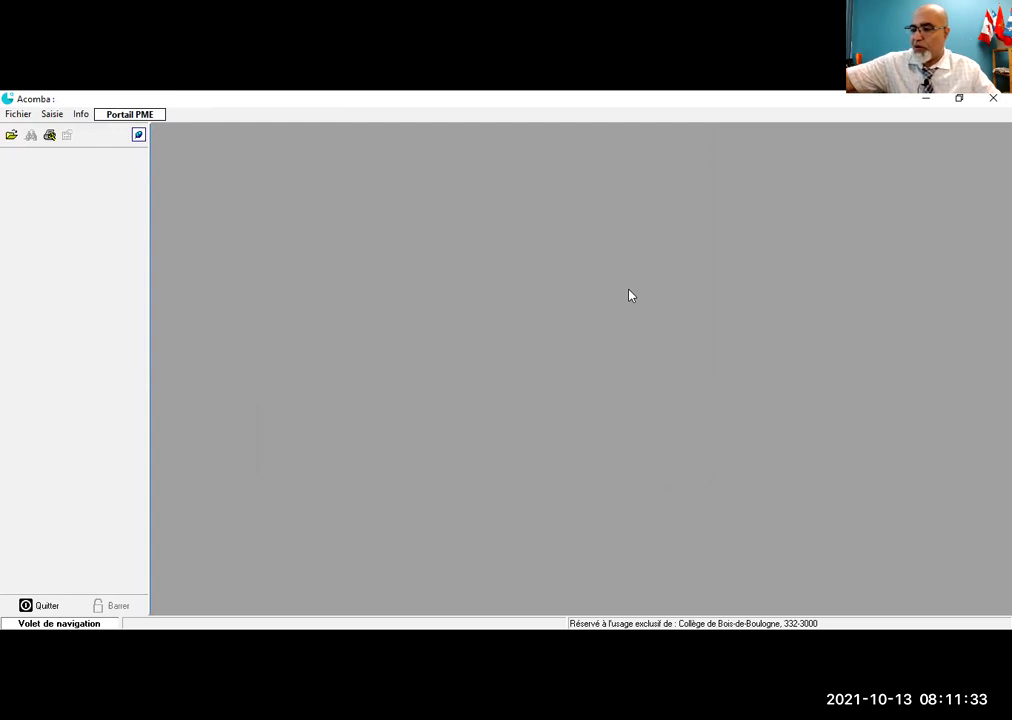
Step: Start a new company named Sico Paint inc, dismissing the duplicate-name errors
{"action": "left_click", "coordinate": [5, 116]}
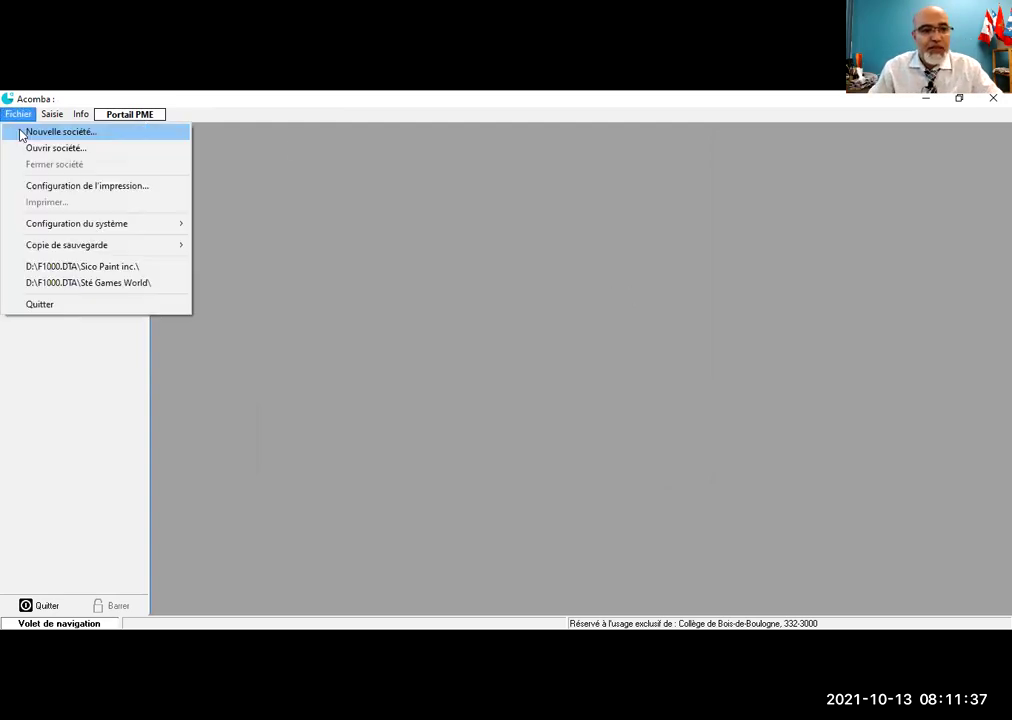
{"action": "key", "text": "Return"}
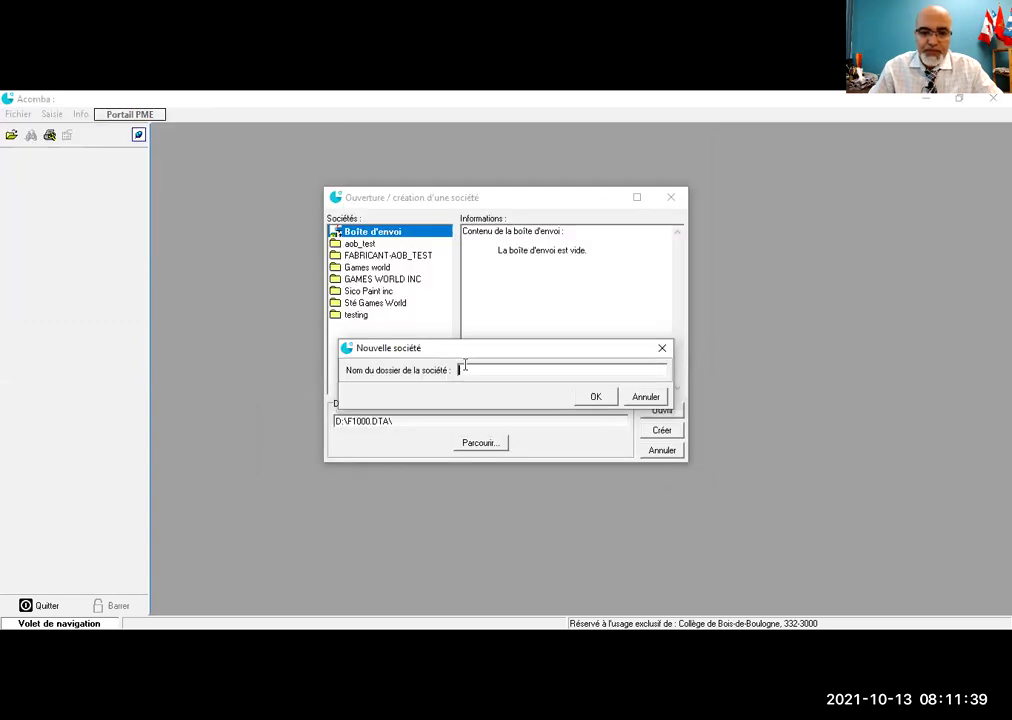
{"action": "type", "text": "Sico Paint inc."}
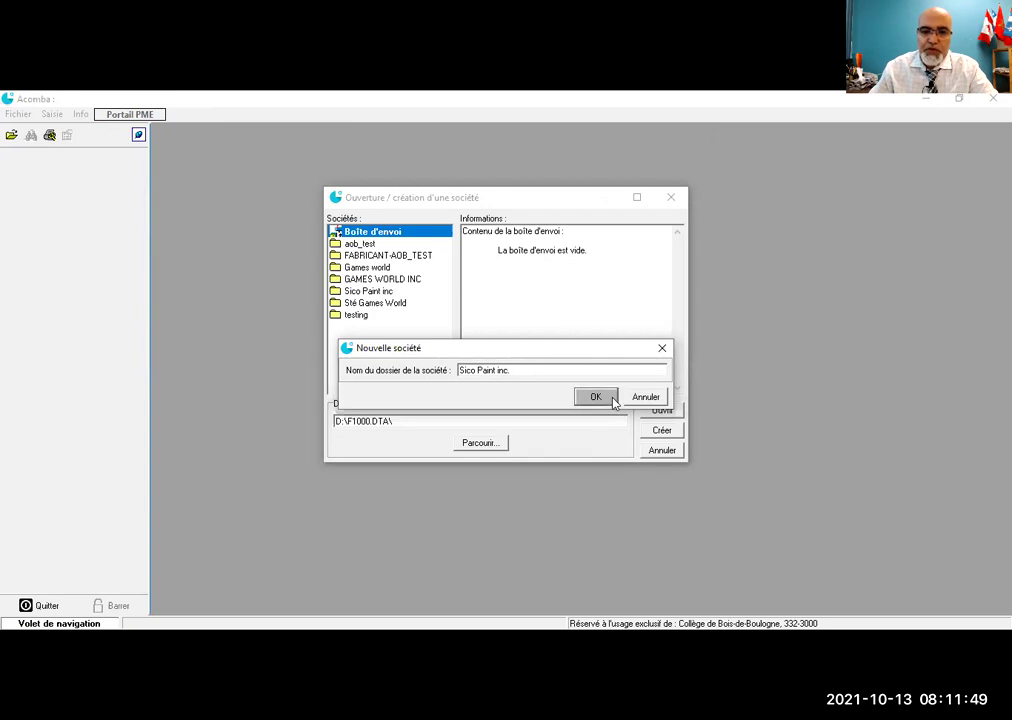
{"action": "left_click", "coordinate": [608, 399]}
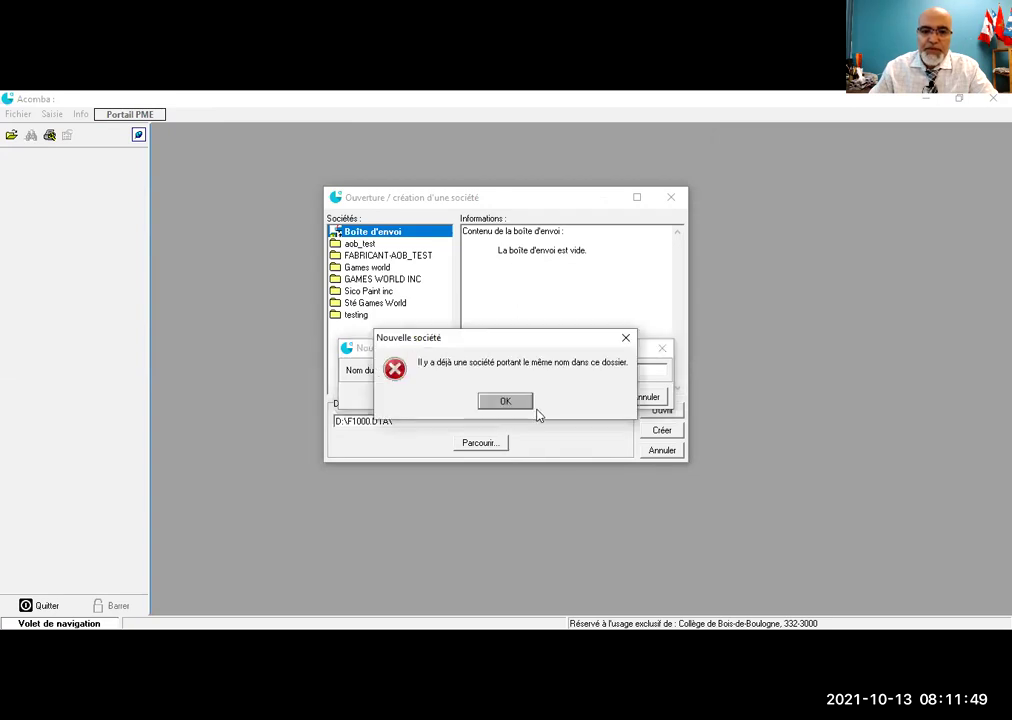
{"action": "left_click", "coordinate": [518, 402]}
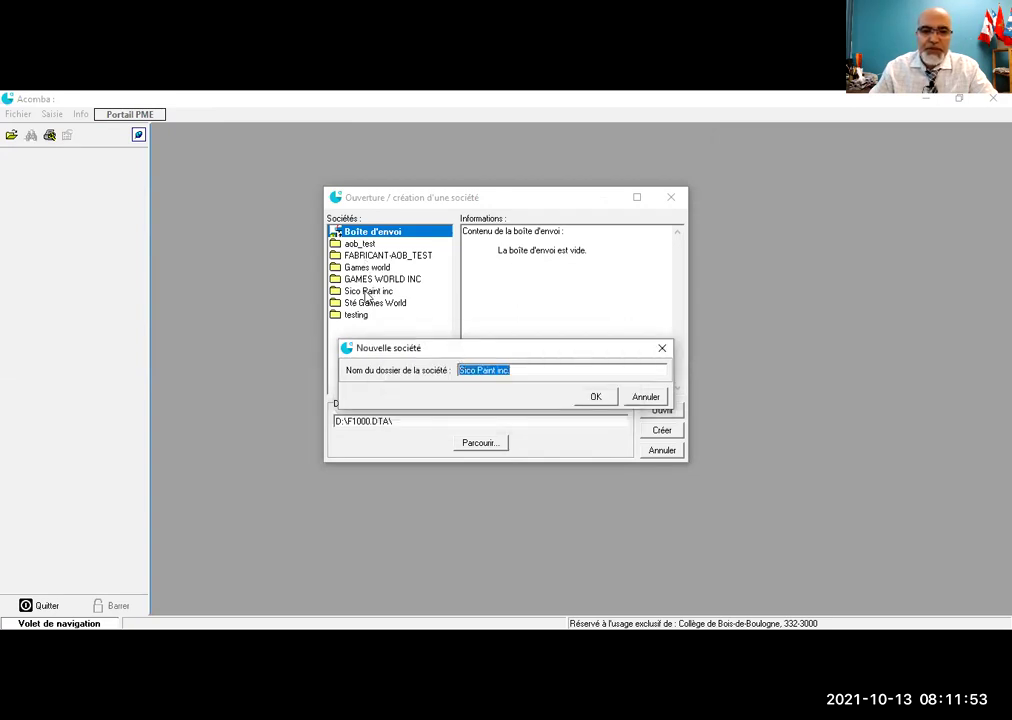
{"action": "left_click", "coordinate": [513, 371]}
{"action": "key", "text": "BackSpace"}
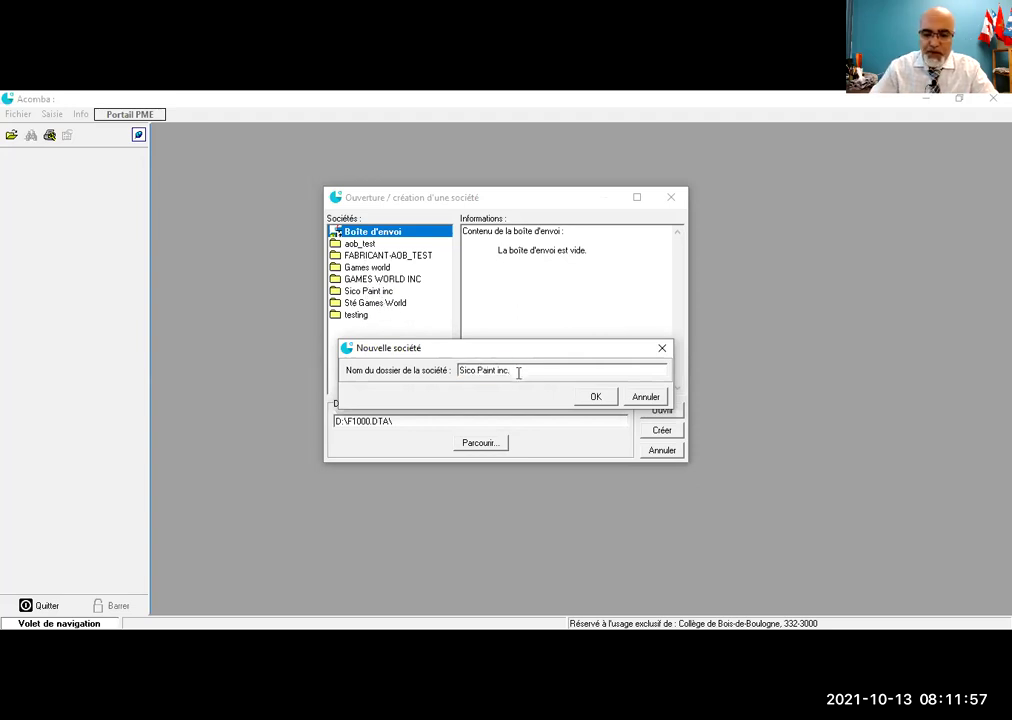
{"action": "left_click", "coordinate": [593, 397]}
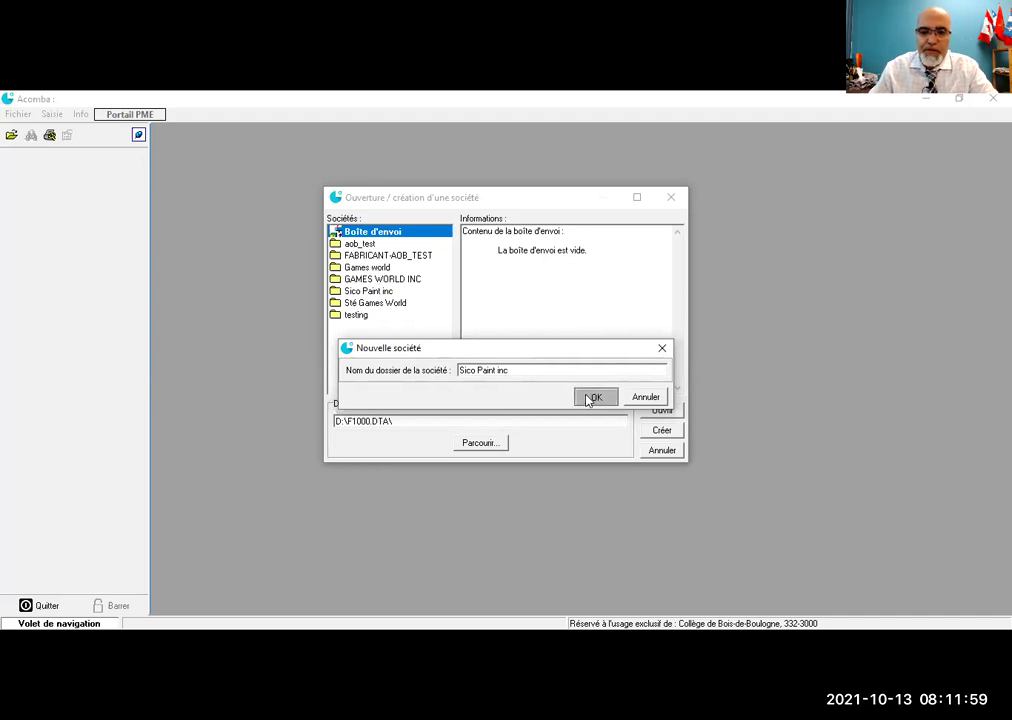
{"action": "left_click", "coordinate": [504, 402]}
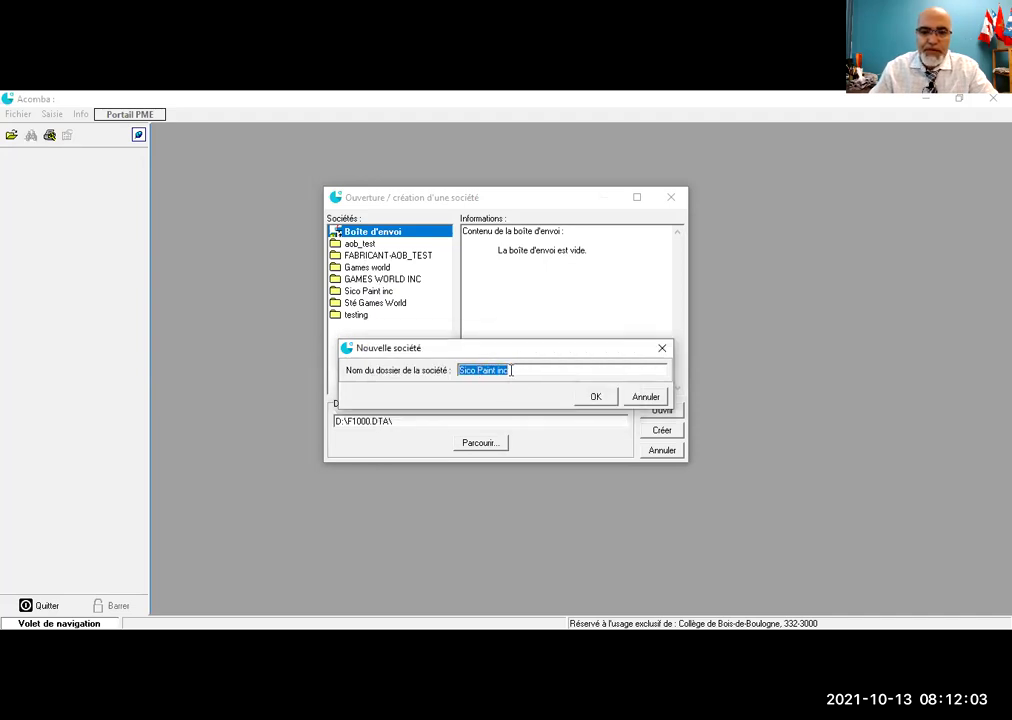
Step: Rename the folder to 20211013_Grp516_Sico Paint inc, confirm it, and check Société
{"action": "left_click", "coordinate": [461, 372]}
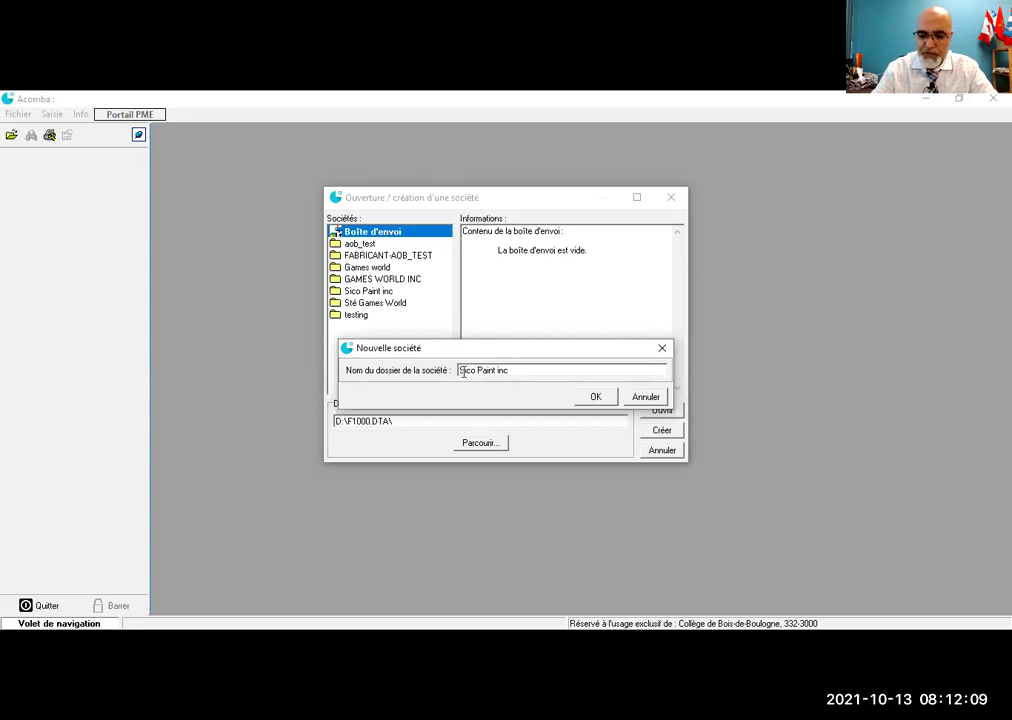
{"action": "type", "text": "20211013_Grp516_"}
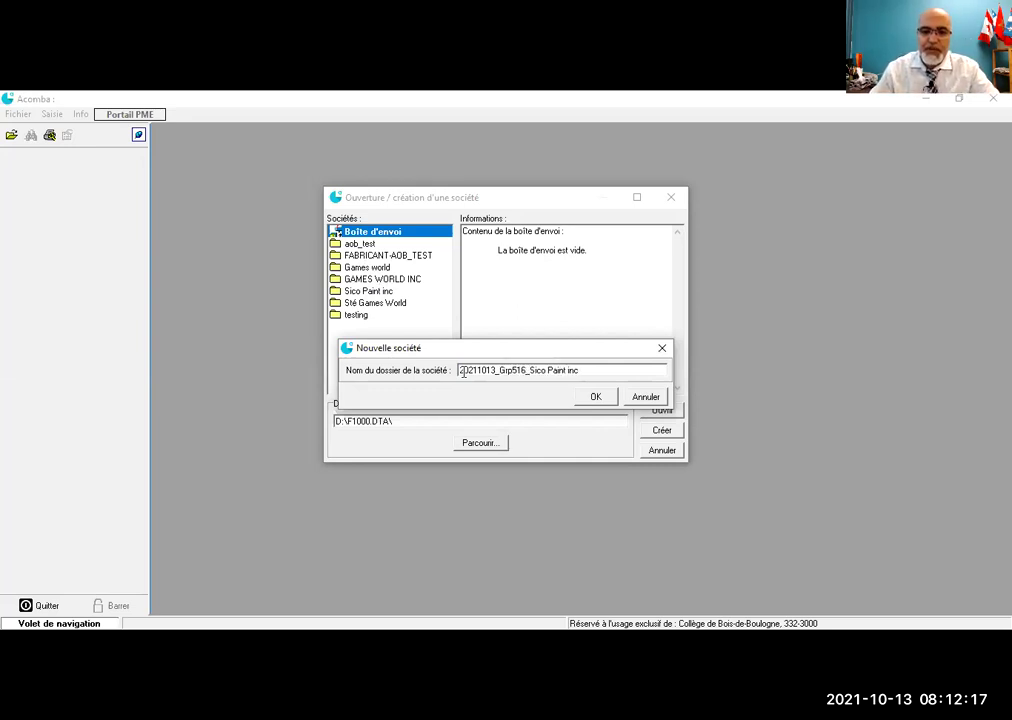
{"action": "left_click", "coordinate": [596, 400]}
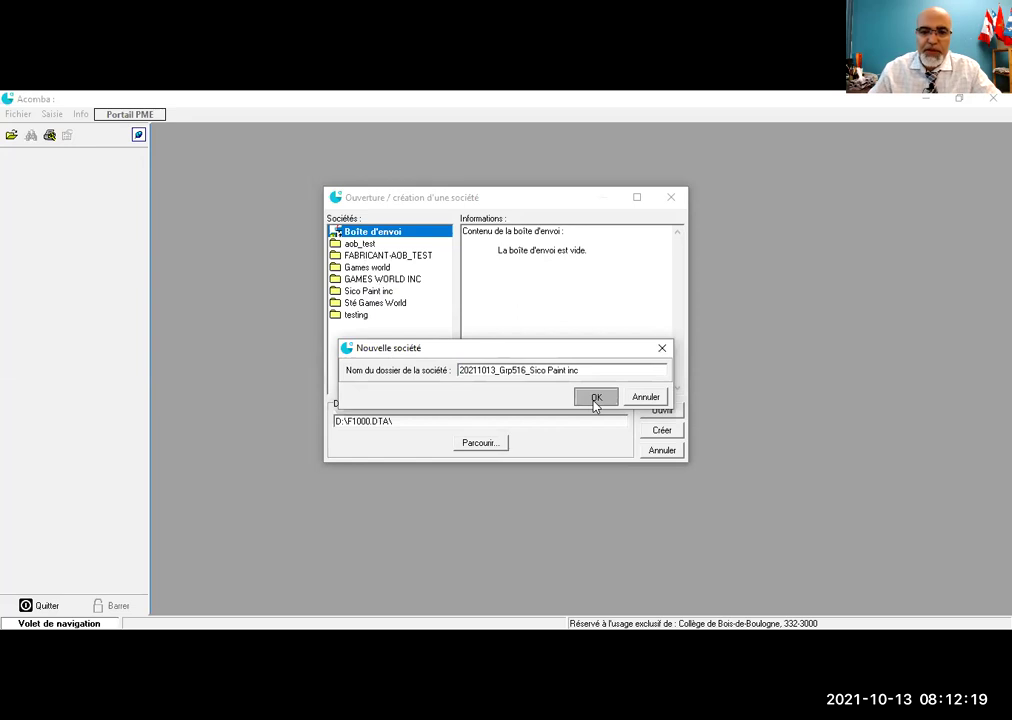
{"action": "left_click", "coordinate": [369, 402]}
Step: Check Comptabilité, create the files, and start Taxation but not Projet
{"action": "left_click", "coordinate": [356, 414]}
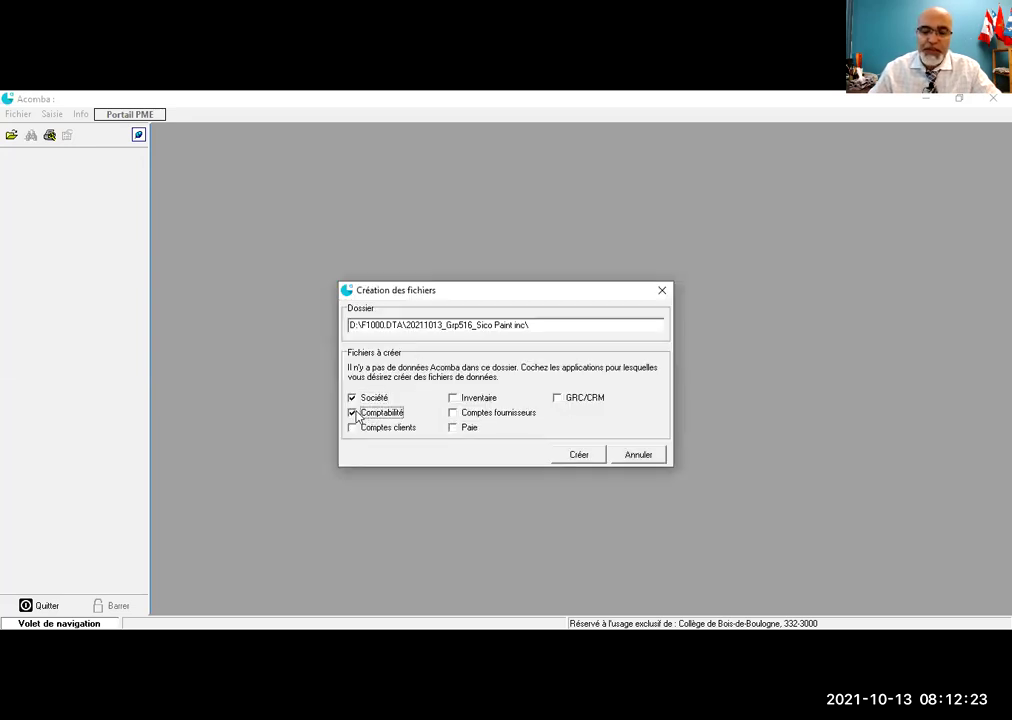
{"action": "left_click", "coordinate": [574, 461]}
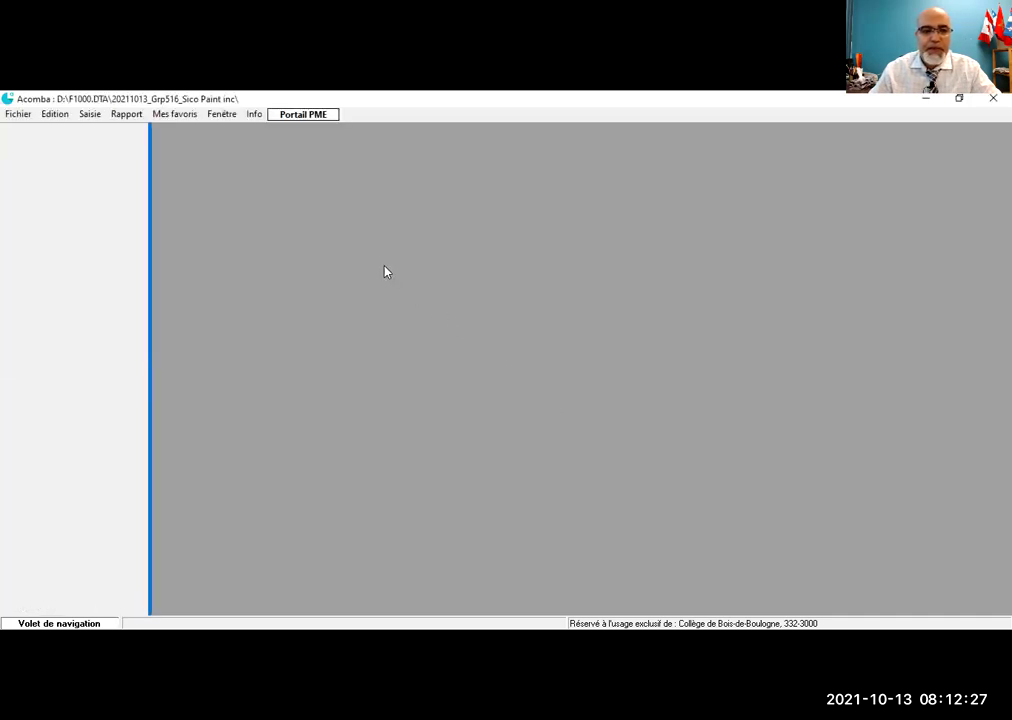
{"action": "left_click", "coordinate": [307, 273]}
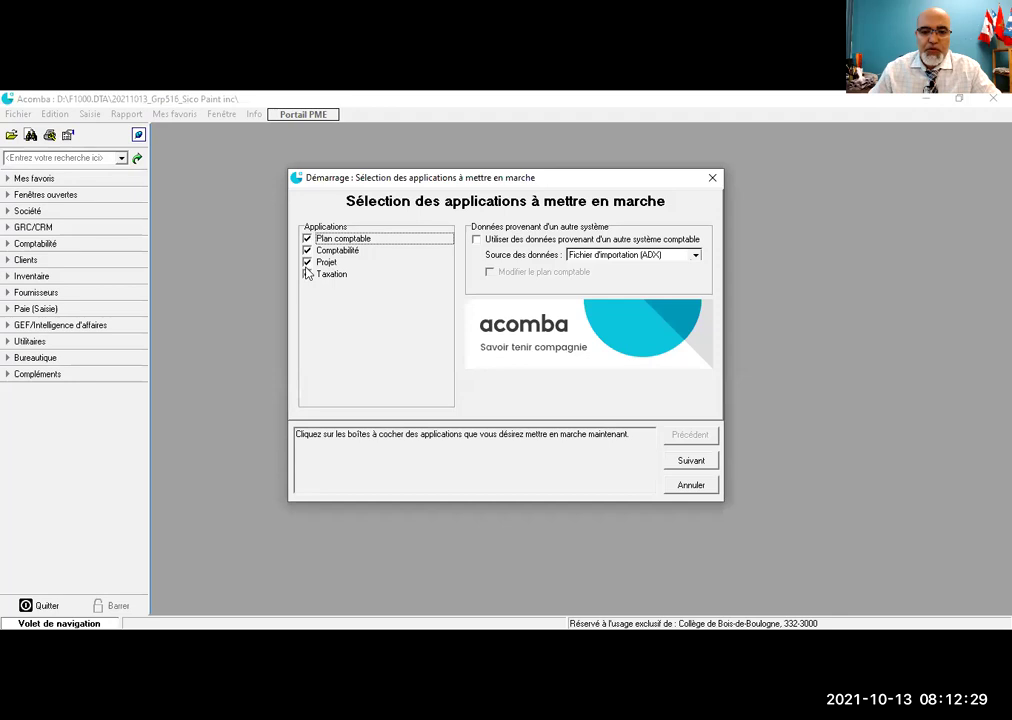
{"action": "left_click", "coordinate": [307, 261]}
{"action": "left_click", "coordinate": [307, 273]}
{"action": "left_click", "coordinate": [682, 463]}
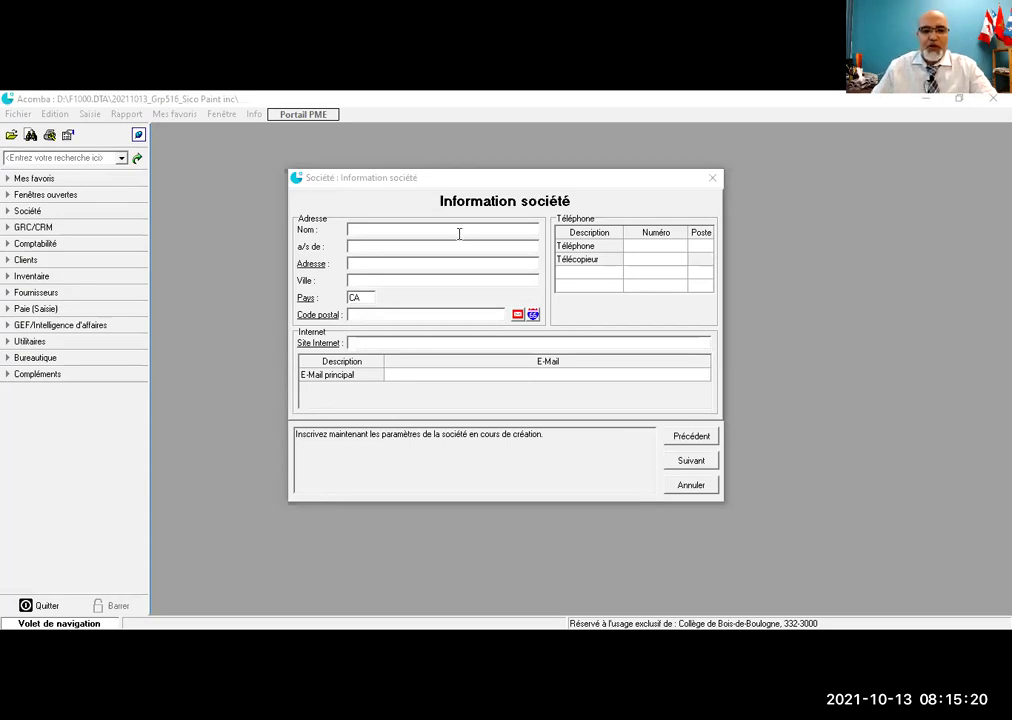
Step: Enter company name Sté Sico Paint inc., contact name, street address, city Montréal and postal code
{"action": "left_click", "coordinate": [459, 232]}
{"action": "type", "text": "Sté"}
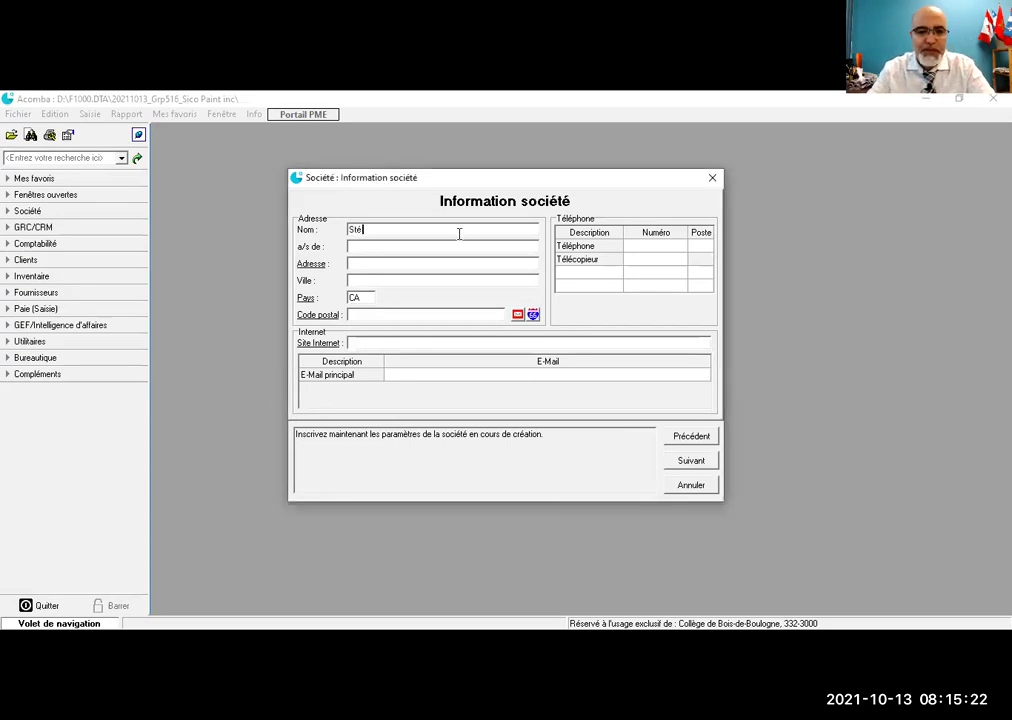
{"action": "type", "text": " Sico"}
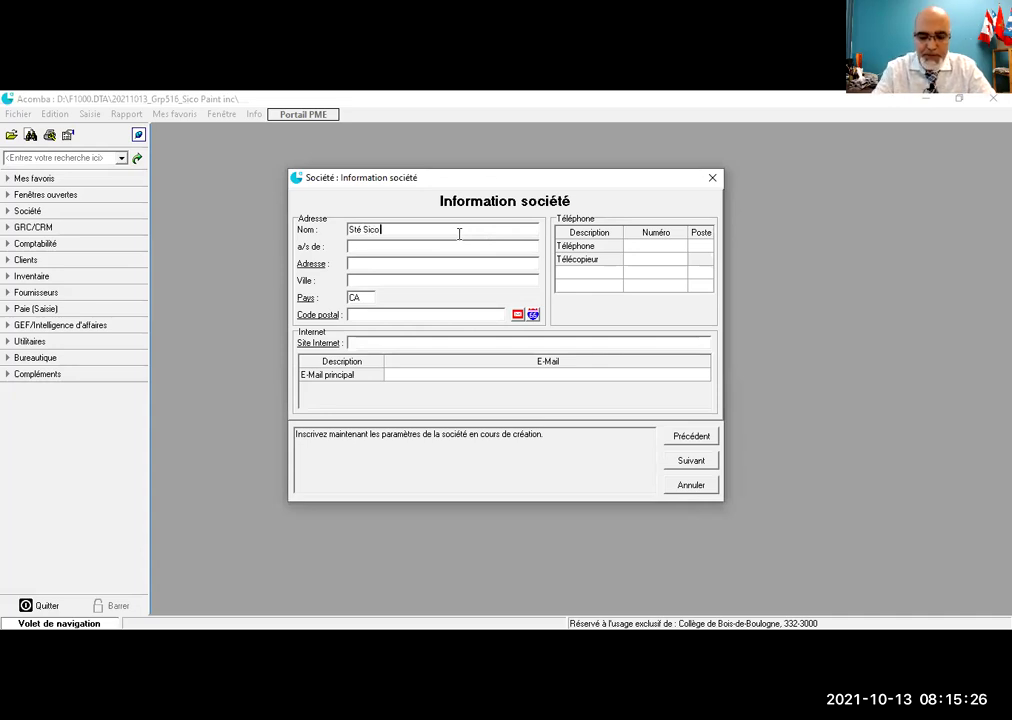
{"action": "type", "text": " Pairt inc."}
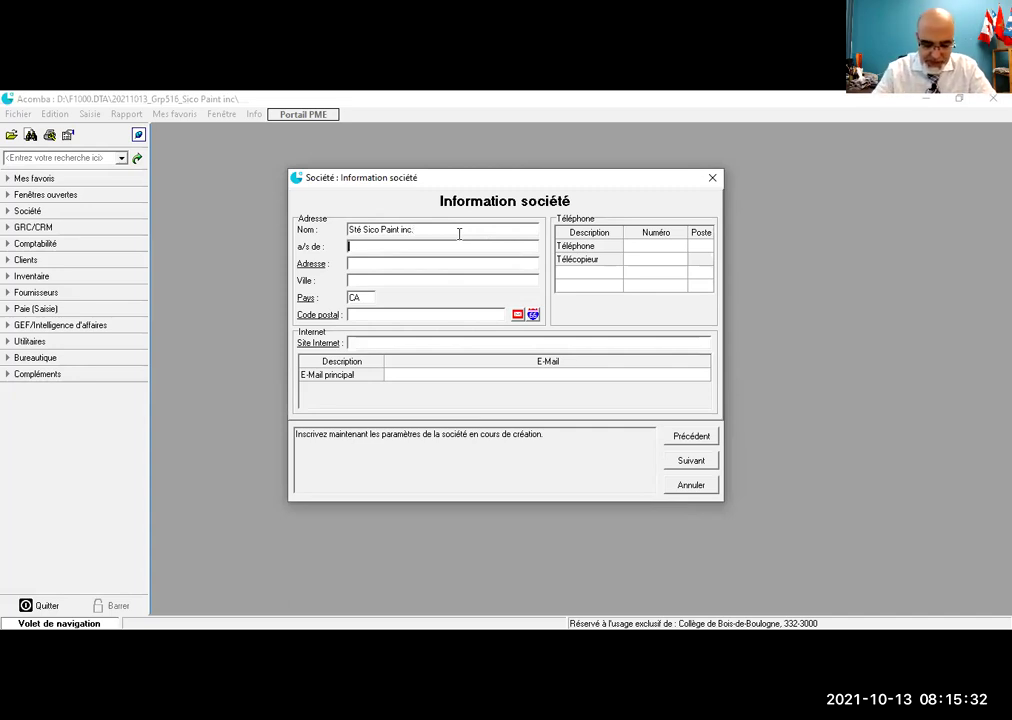
{"action": "type", "text": "c"}
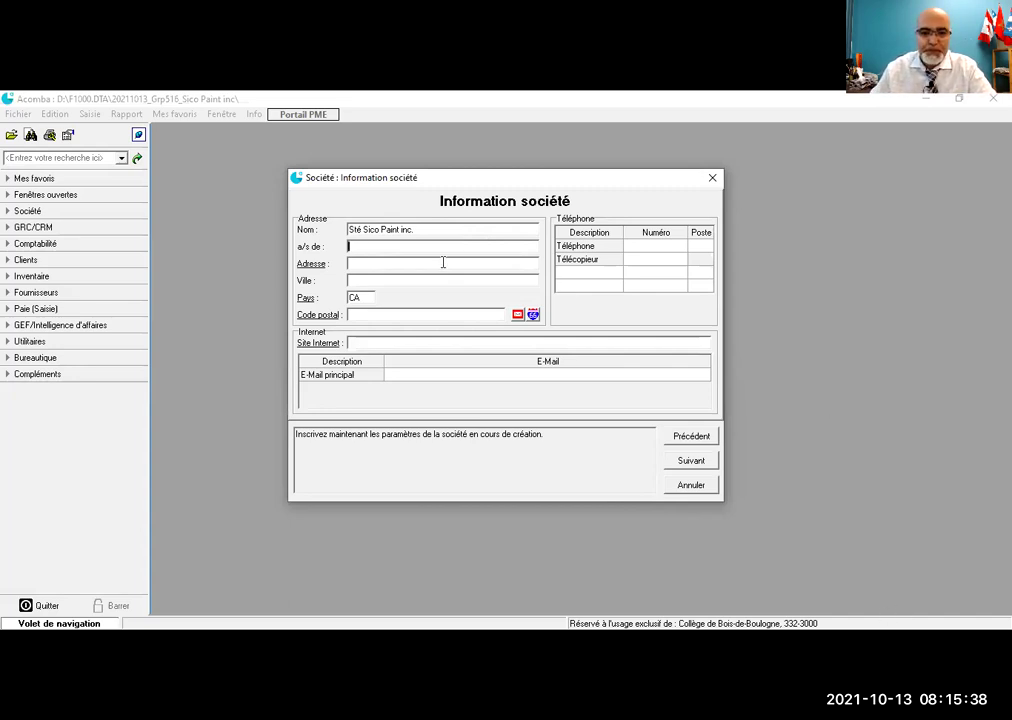
{"action": "type", "text": "donal"}
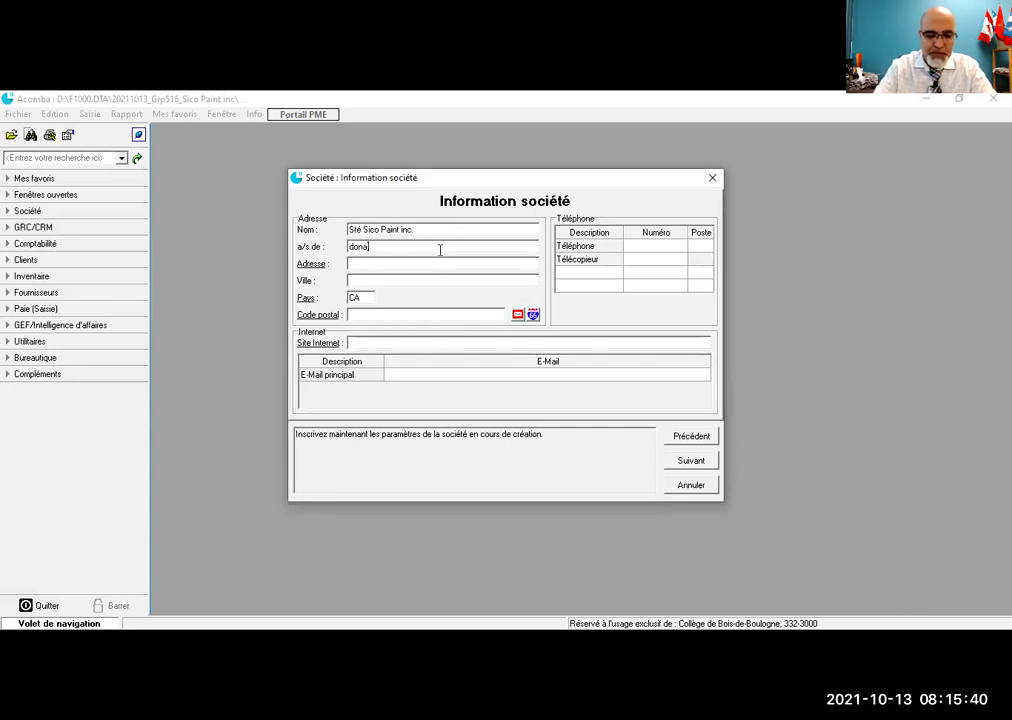
{"action": "type", "text": "d"}
{"action": "key", "text": "BackSpace"}
{"action": "key", "text": "BackSpace"}
{"action": "key", "text": "BackSpace"}
{"action": "key", "text": "BackSpace"}
{"action": "key", "text": "Left"}
{"action": "key", "text": "Left"}
{"action": "key", "text": "BackSpace"}
{"action": "type", "text": "S"}
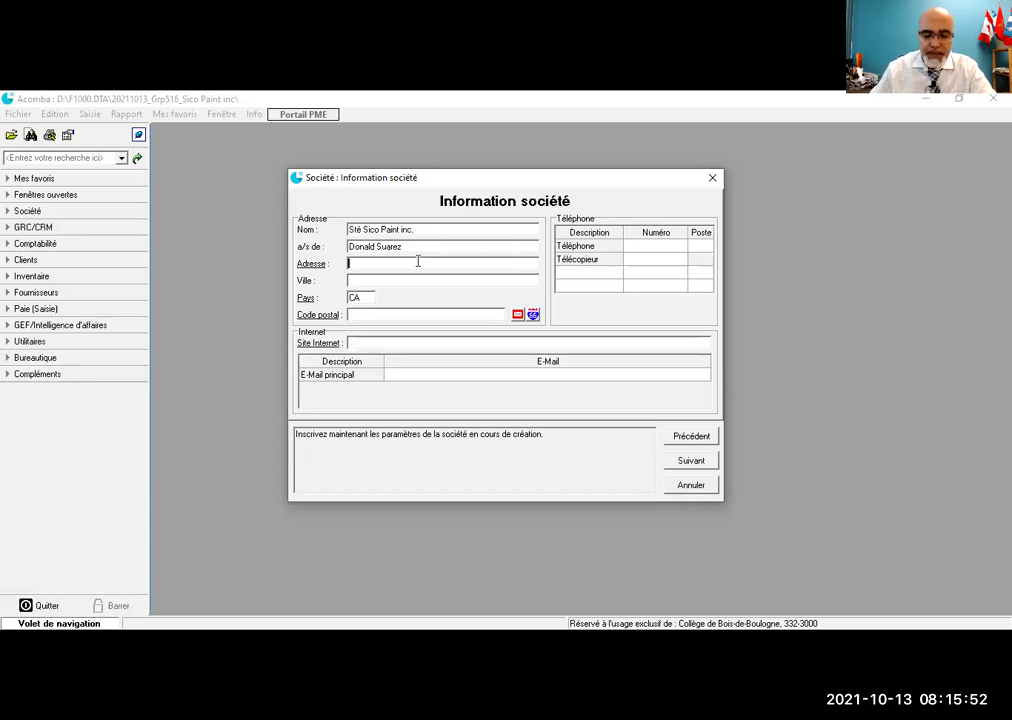
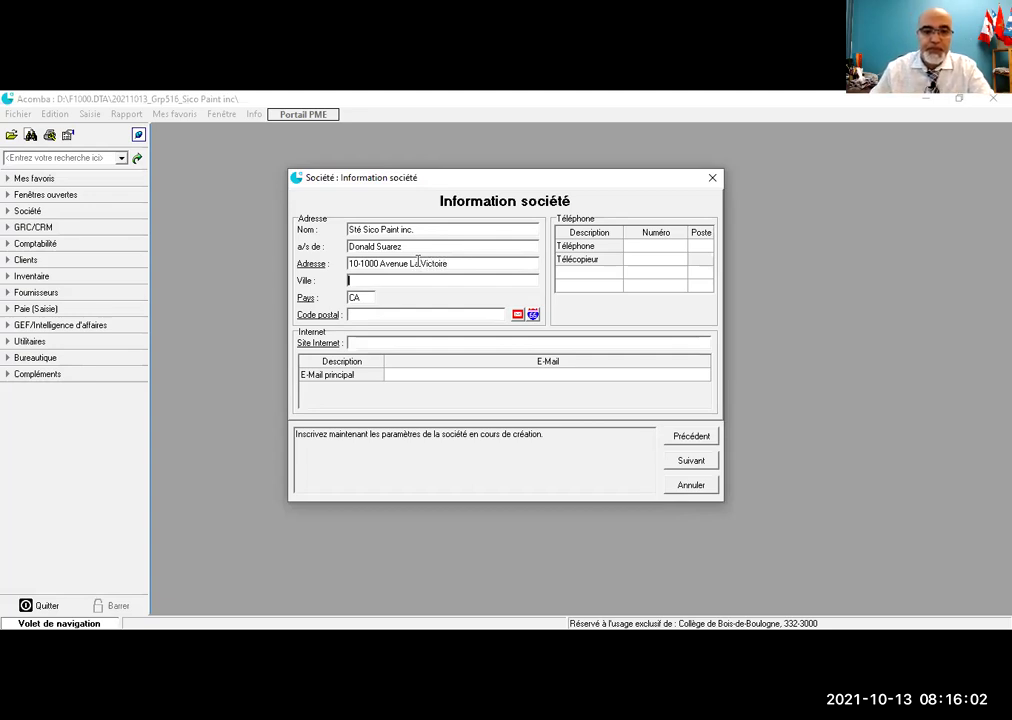
{"action": "type", "text": "Montréal"}
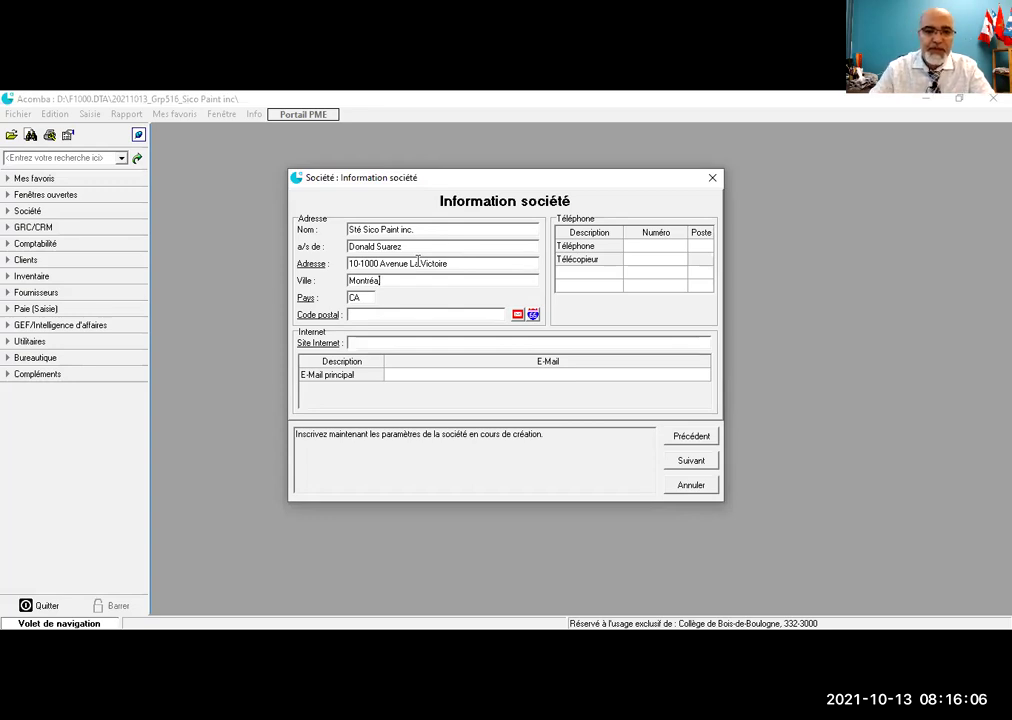
{"action": "key", "text": "Tab"}
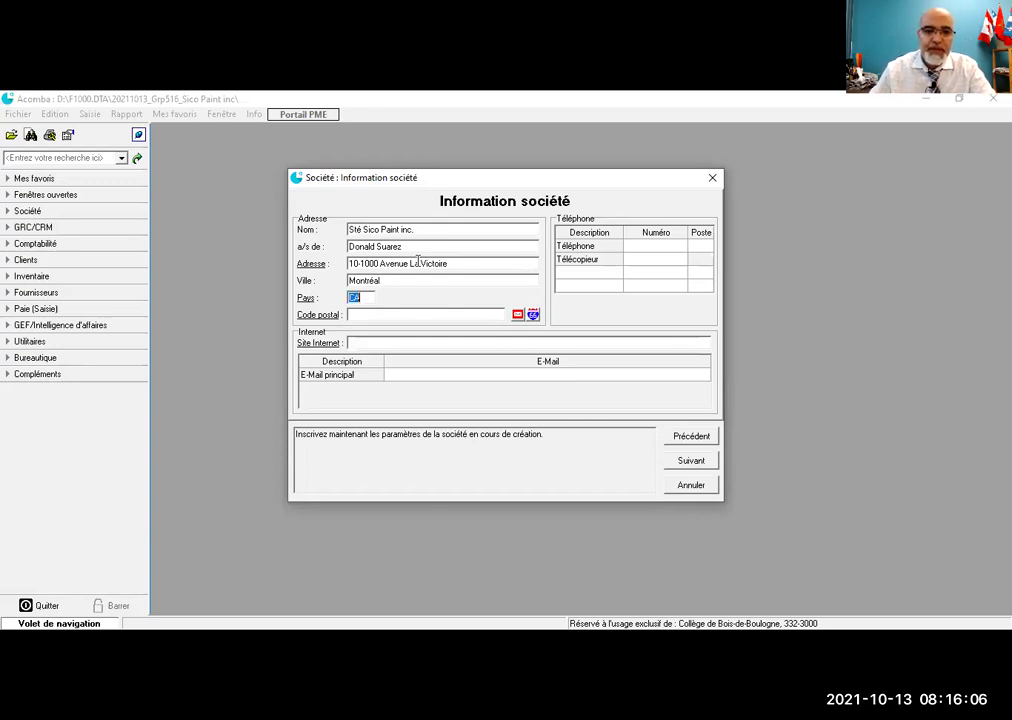
{"action": "key", "text": "Tab"}
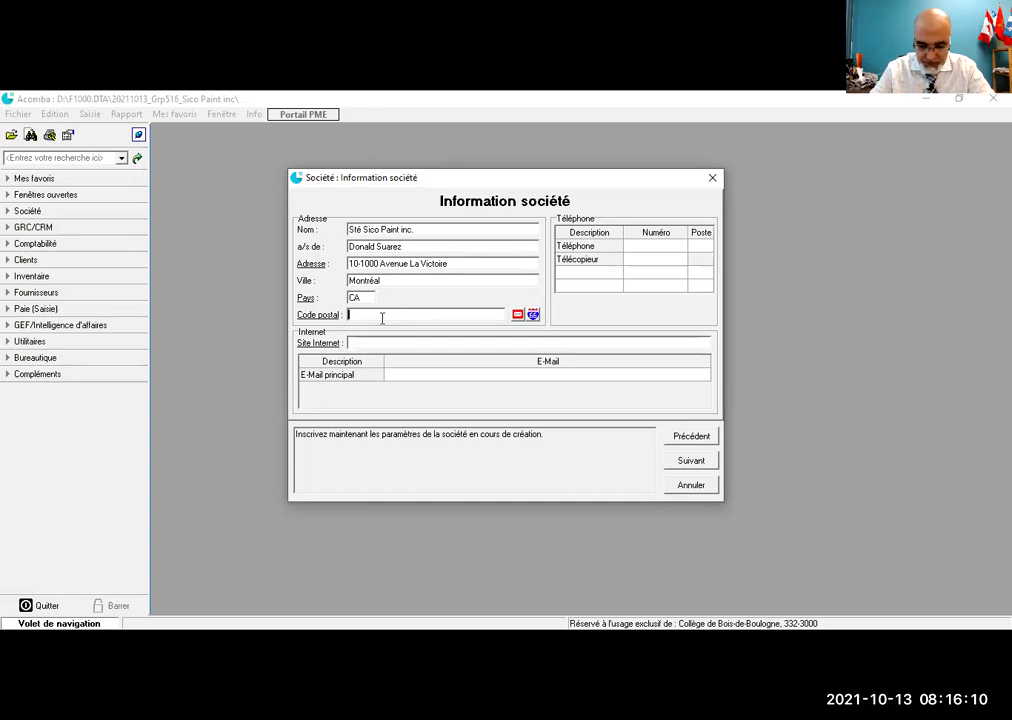
{"action": "type", "text": "B2C3"}
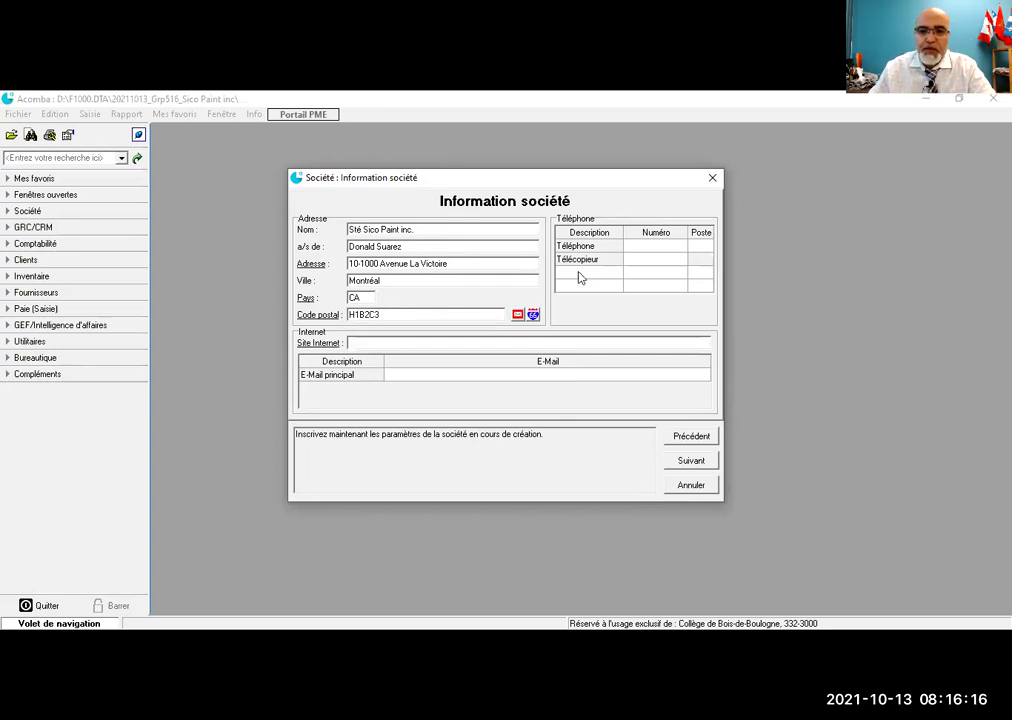
Step: Add Réception and Magasin phone lines with their numbers, Magasin extension 5
{"action": "left_click", "coordinate": [579, 275]}
{"action": "left_click", "coordinate": [572, 273]}
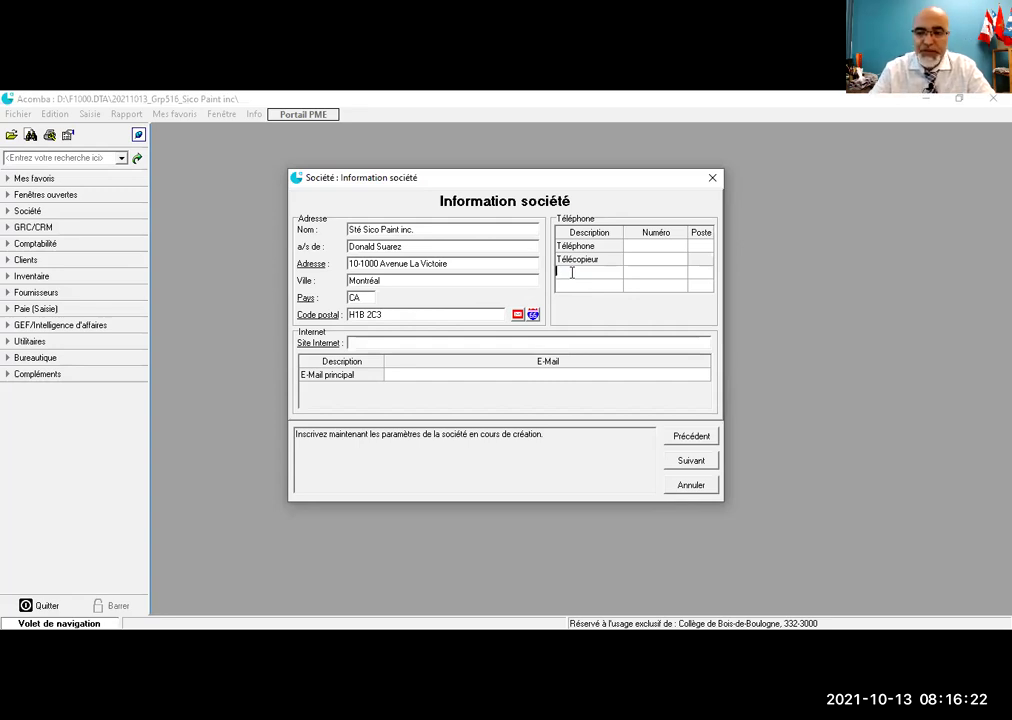
{"action": "type", "text": "F"}
{"action": "type", "text": "éc"}
{"action": "type", "text": "eption"}
{"action": "left_click", "coordinate": [645, 272]}
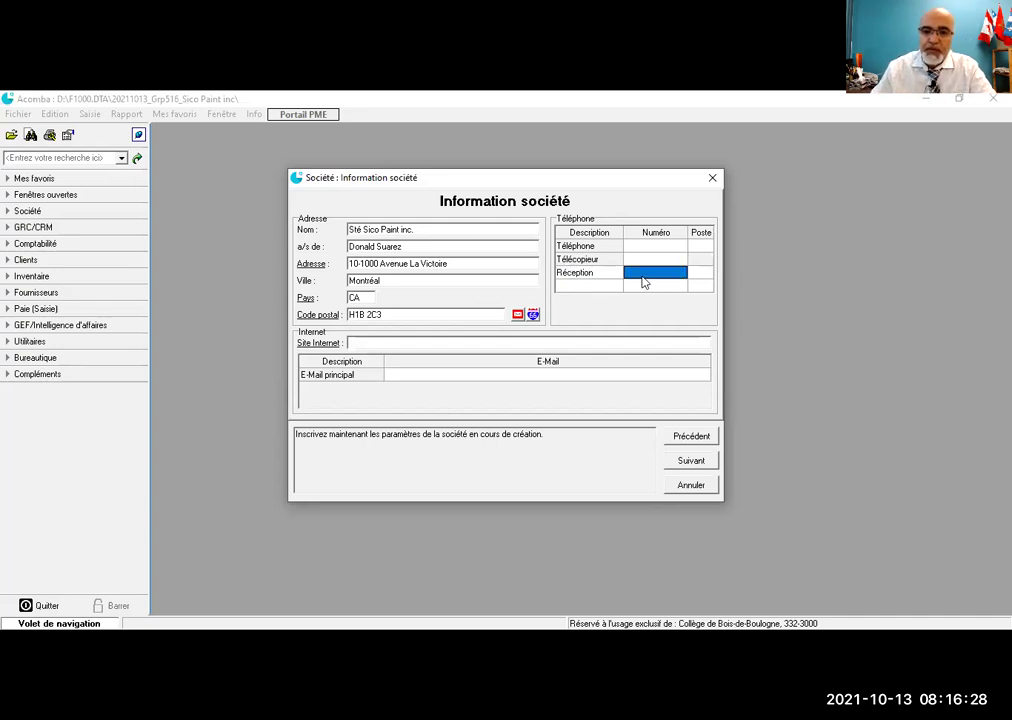
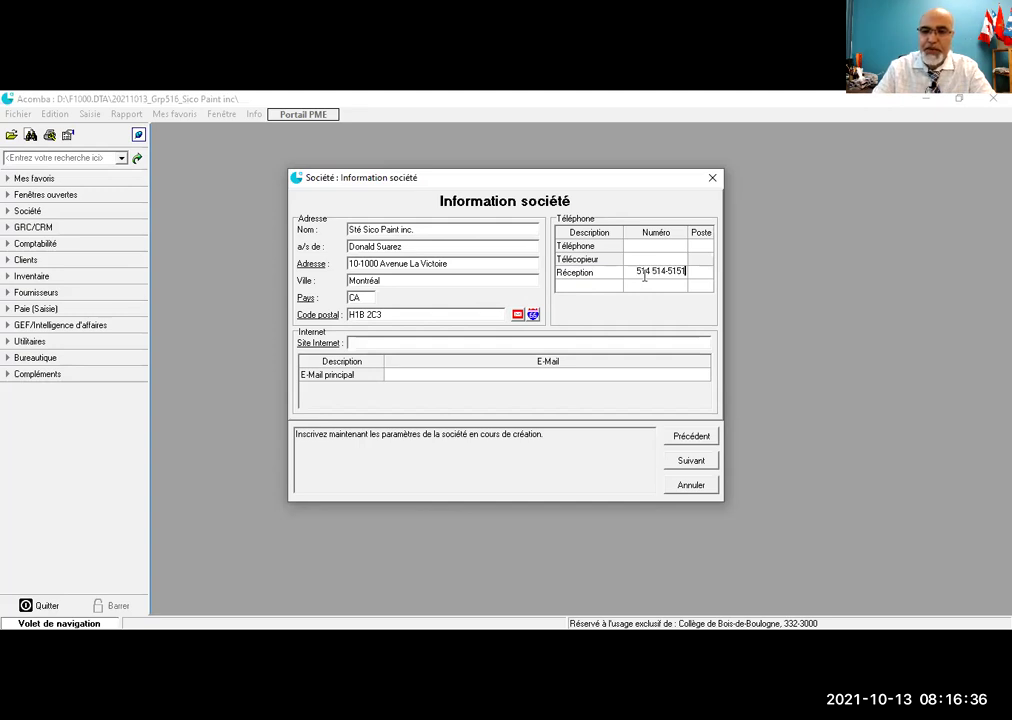
{"action": "left_click", "coordinate": [705, 275]}
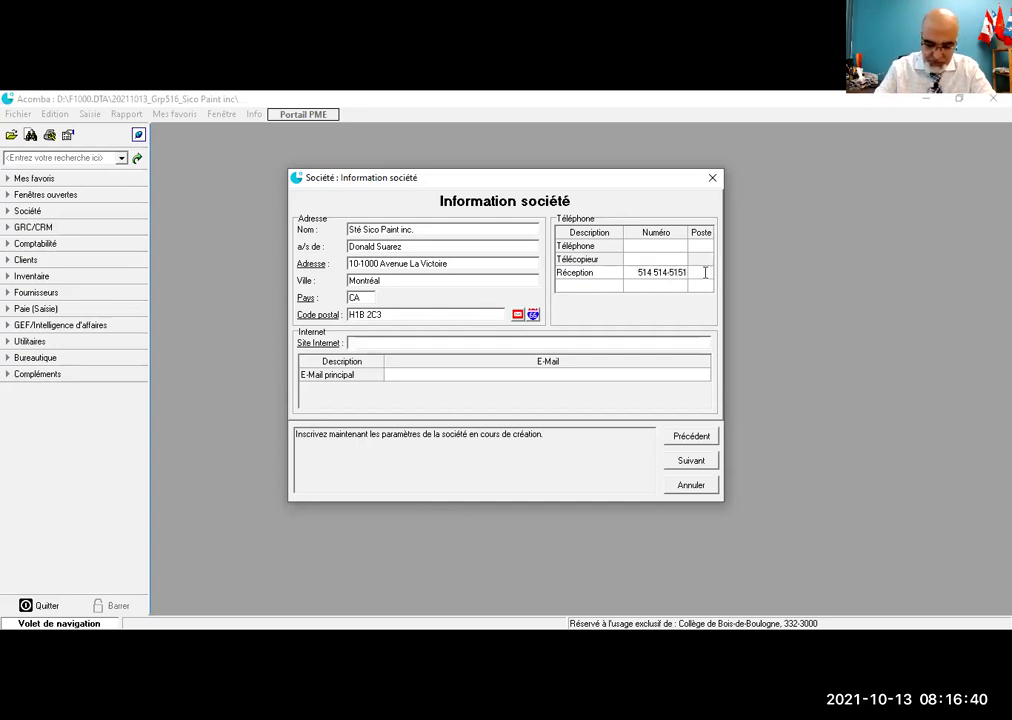
{"action": "left_click", "coordinate": [566, 284]}
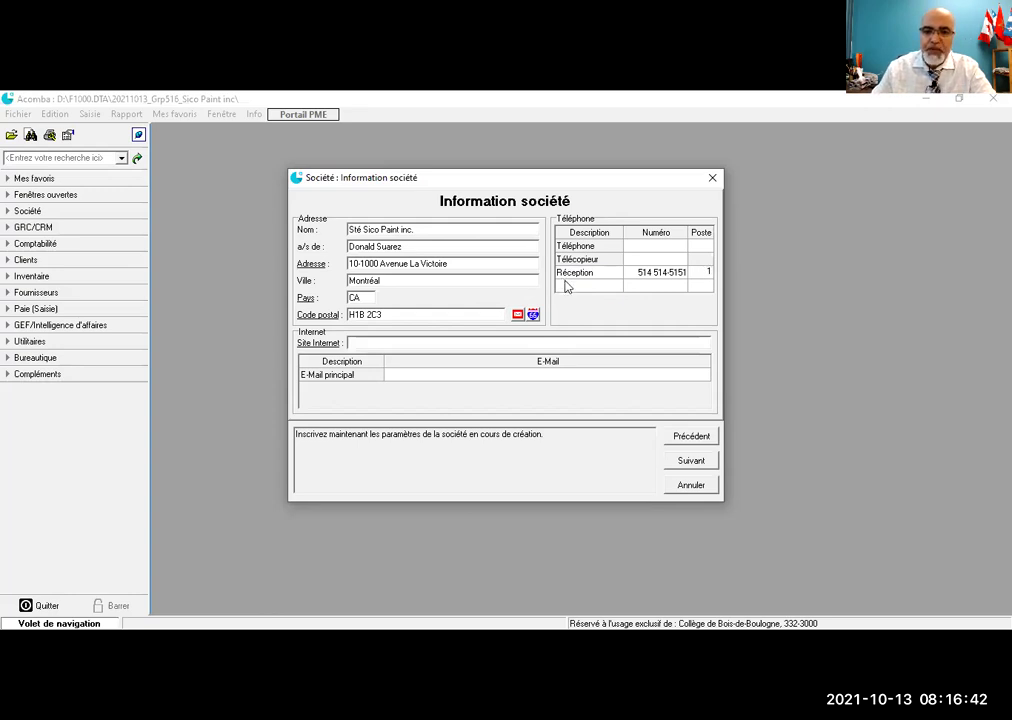
{"action": "type", "text": "Mag"}
{"action": "type", "text": "asin"}
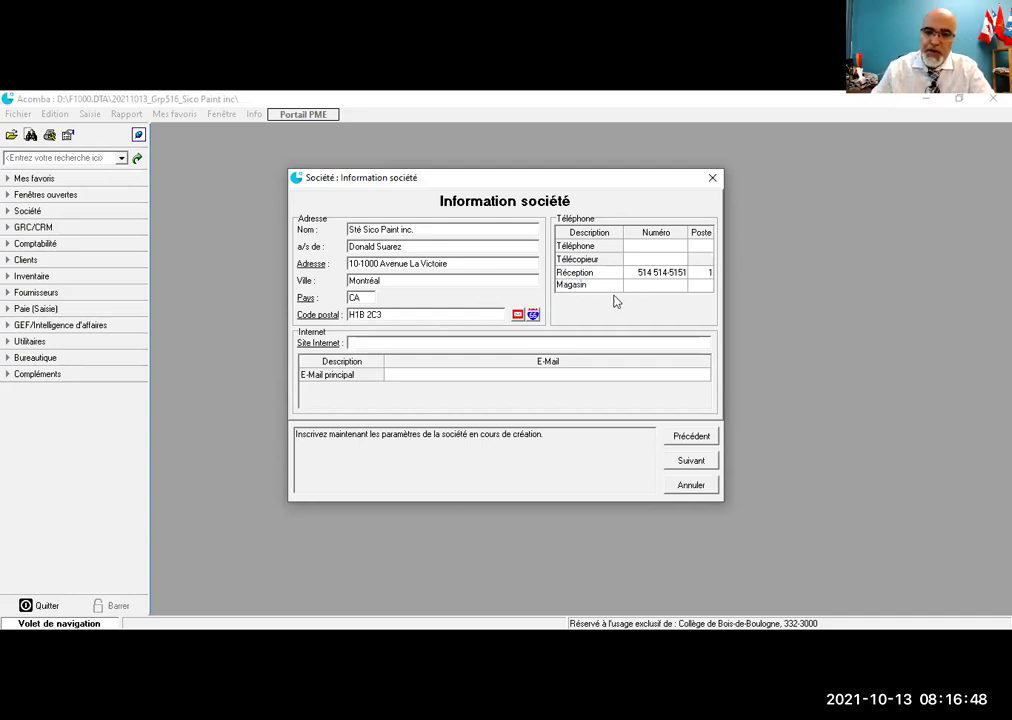
{"action": "left_click", "coordinate": [642, 287]}
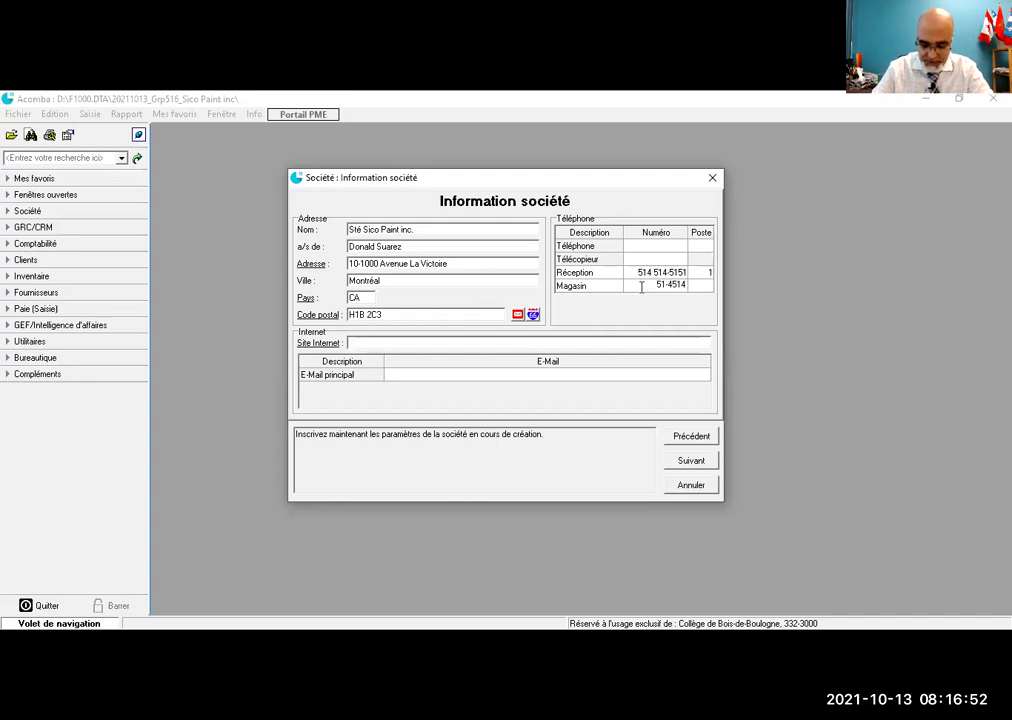
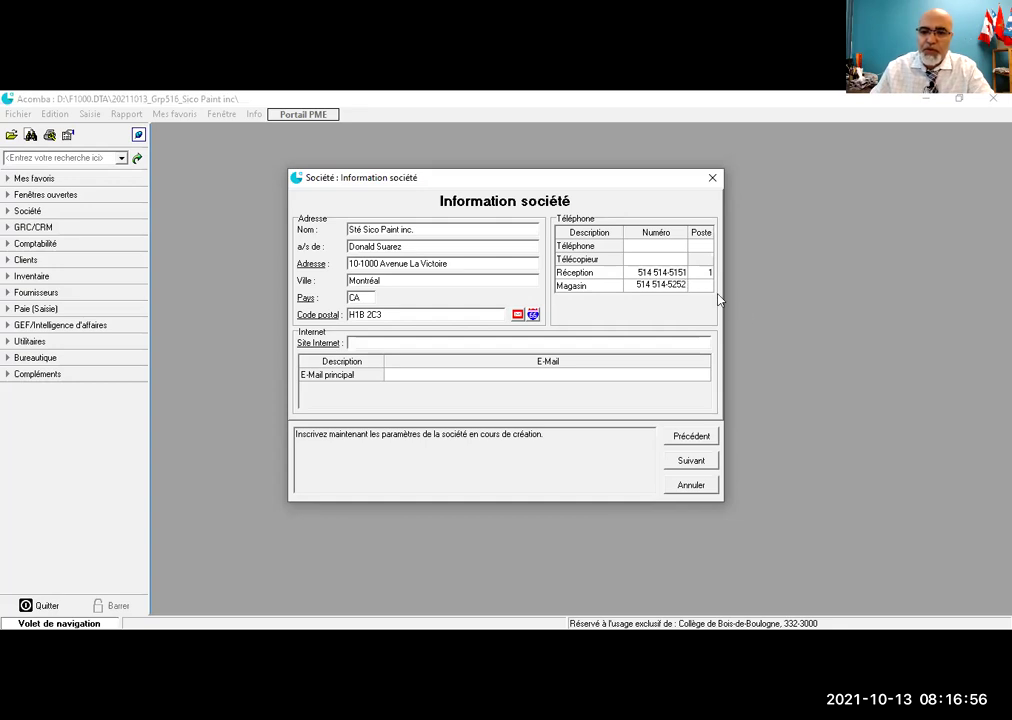
{"action": "left_click", "coordinate": [703, 286]}
{"action": "type", "text": "5"}
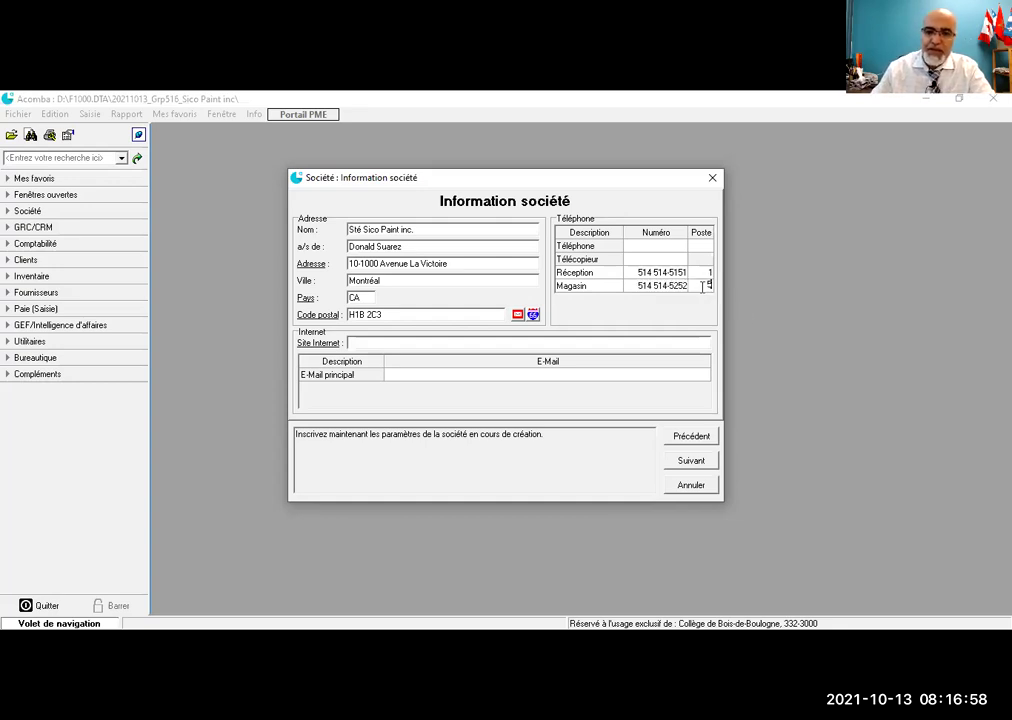
{"action": "left_click", "coordinate": [649, 259]}
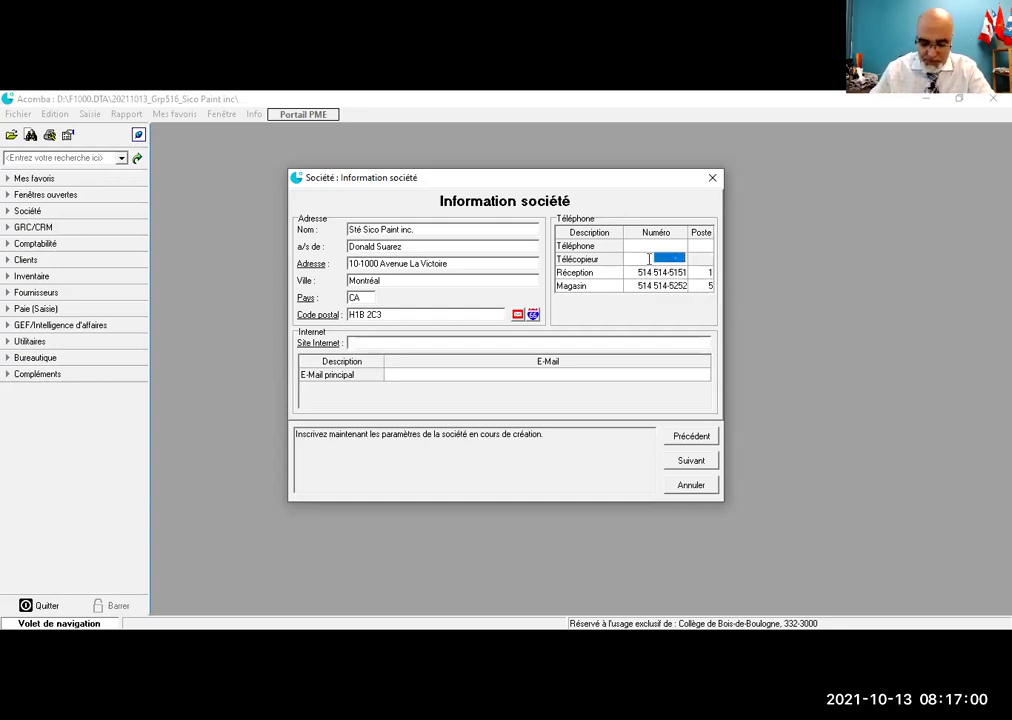
{"action": "key", "text": "Tab"}
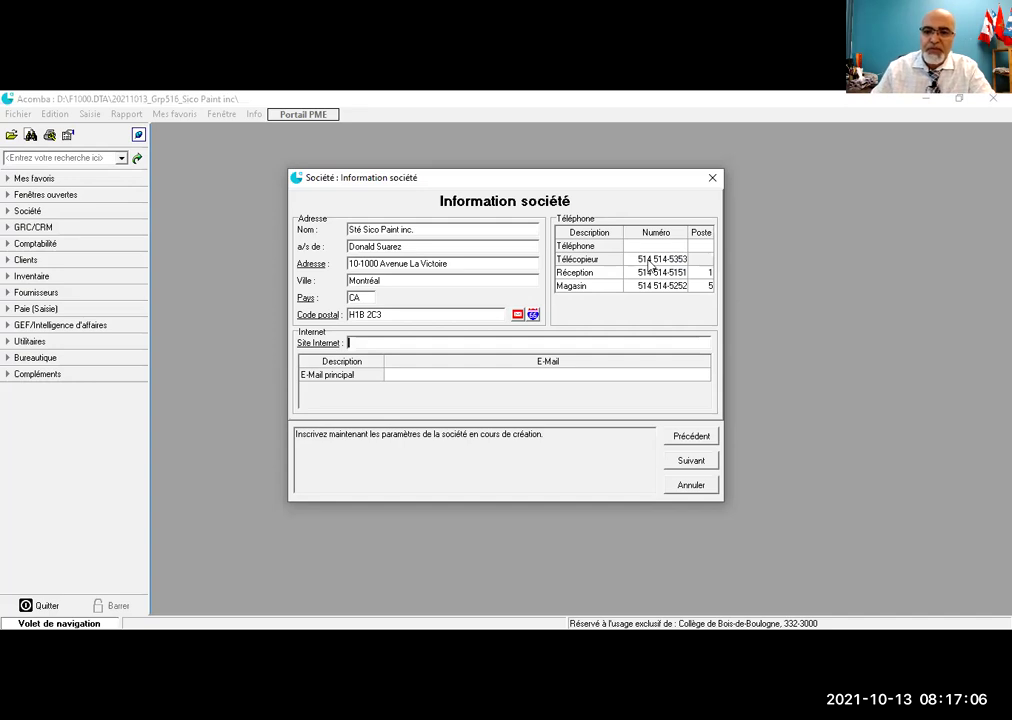
{"action": "type", "text": "www"}
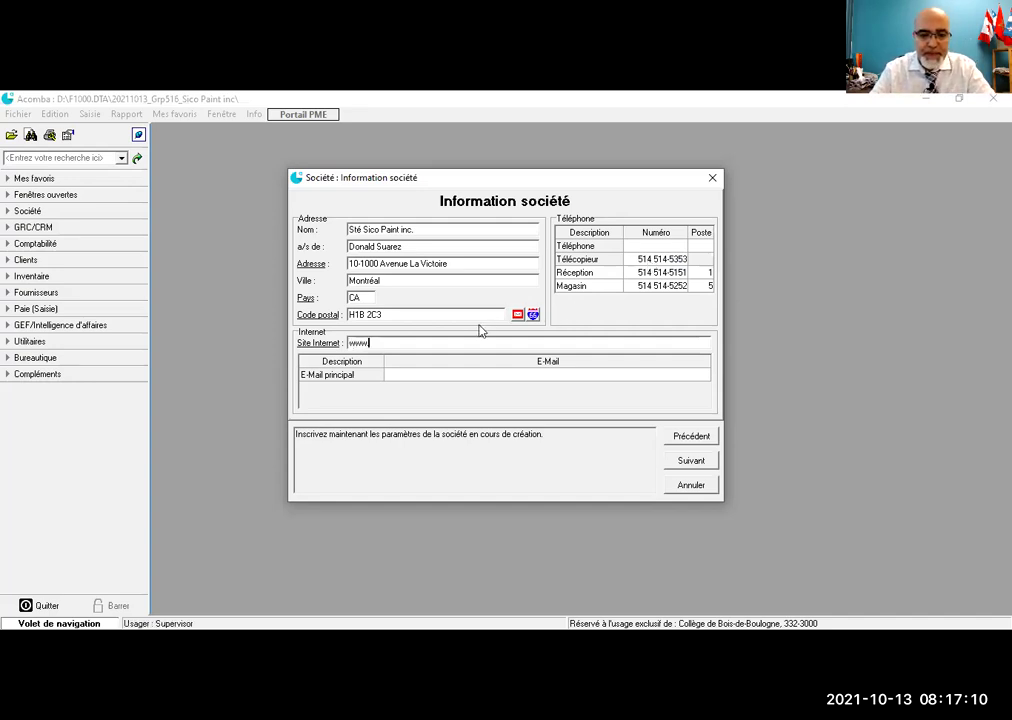
{"action": "type", "text": ".sicopaint.ca"}
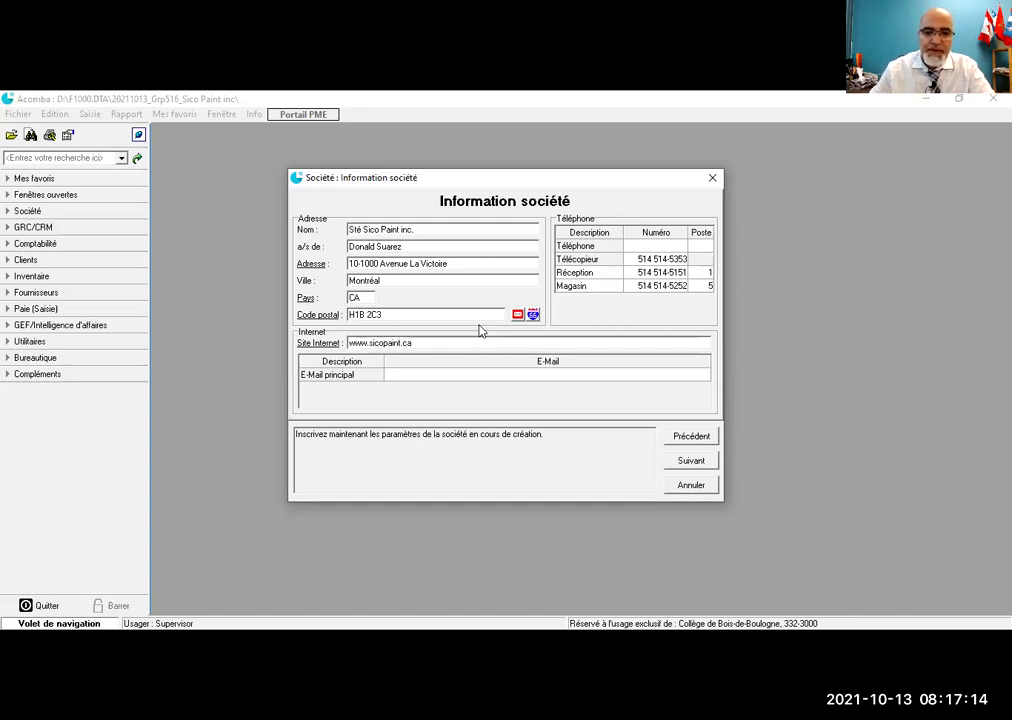
{"action": "left_click", "coordinate": [431, 377]}
{"action": "left_click", "coordinate": [429, 378]}
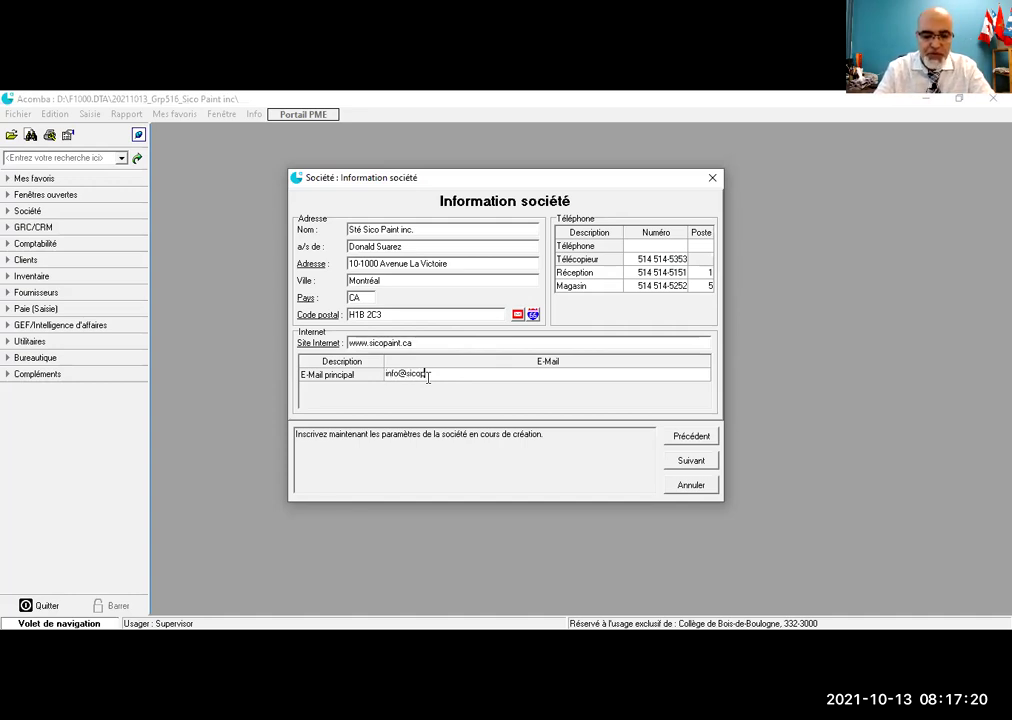
{"action": "left_click", "coordinate": [676, 463]}
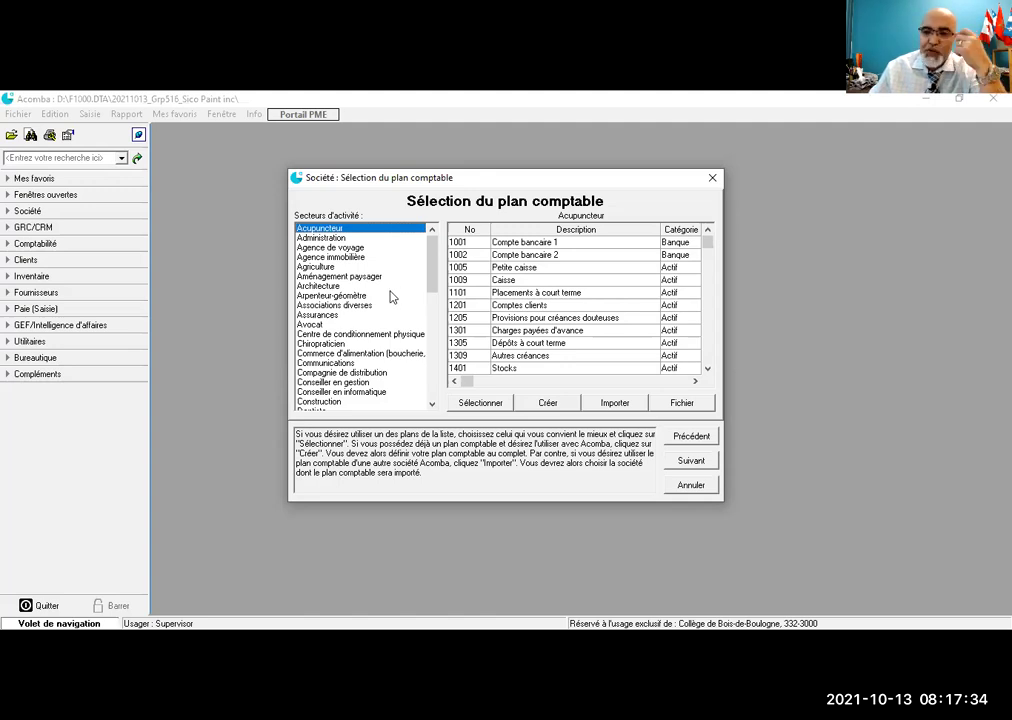
Step: Compare sector charts, then select the Vente au détail chart of accounts
{"action": "scroll", "coordinate": [391, 296], "scroll_direction": "down", "scroll_amount": 9}
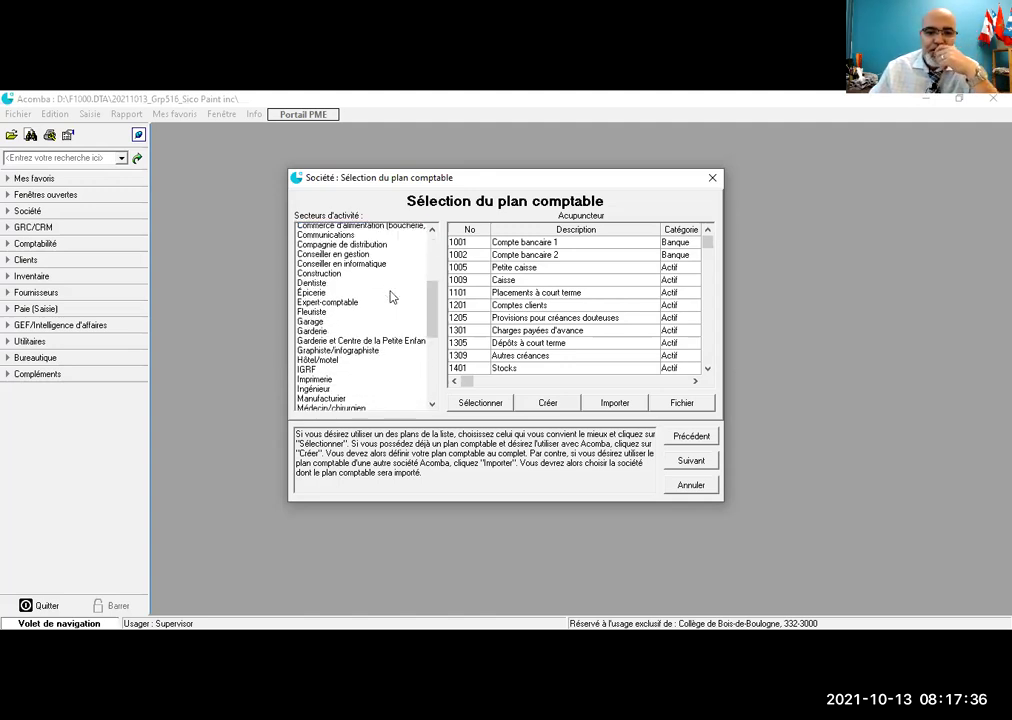
{"action": "scroll", "coordinate": [391, 296], "scroll_direction": "down", "scroll_amount": 4}
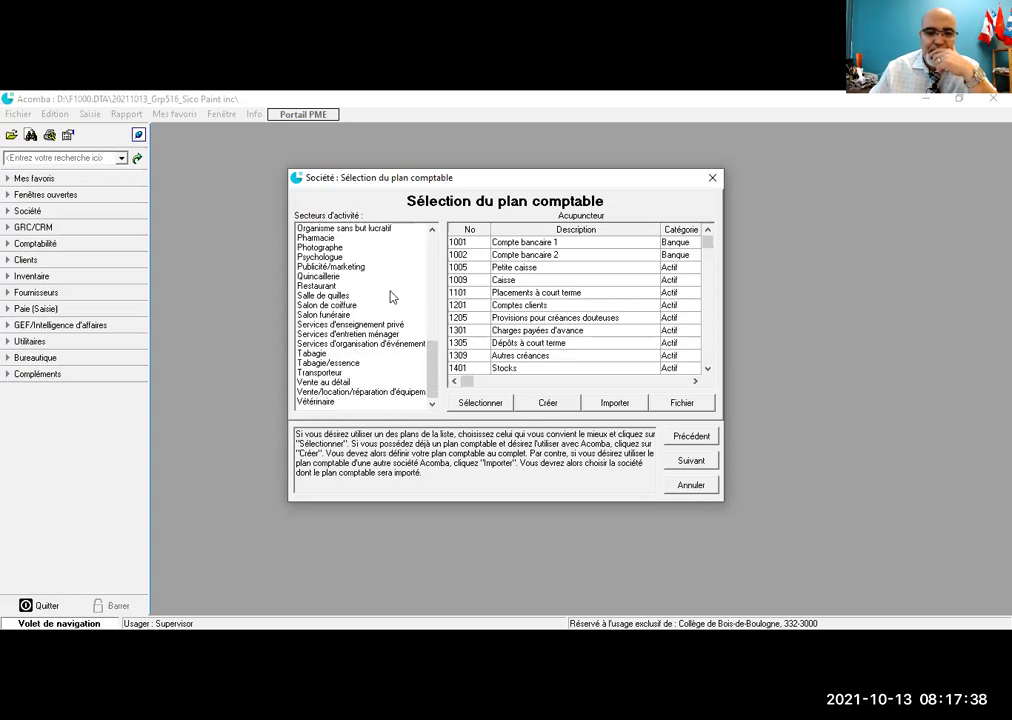
{"action": "left_click", "coordinate": [322, 383]}
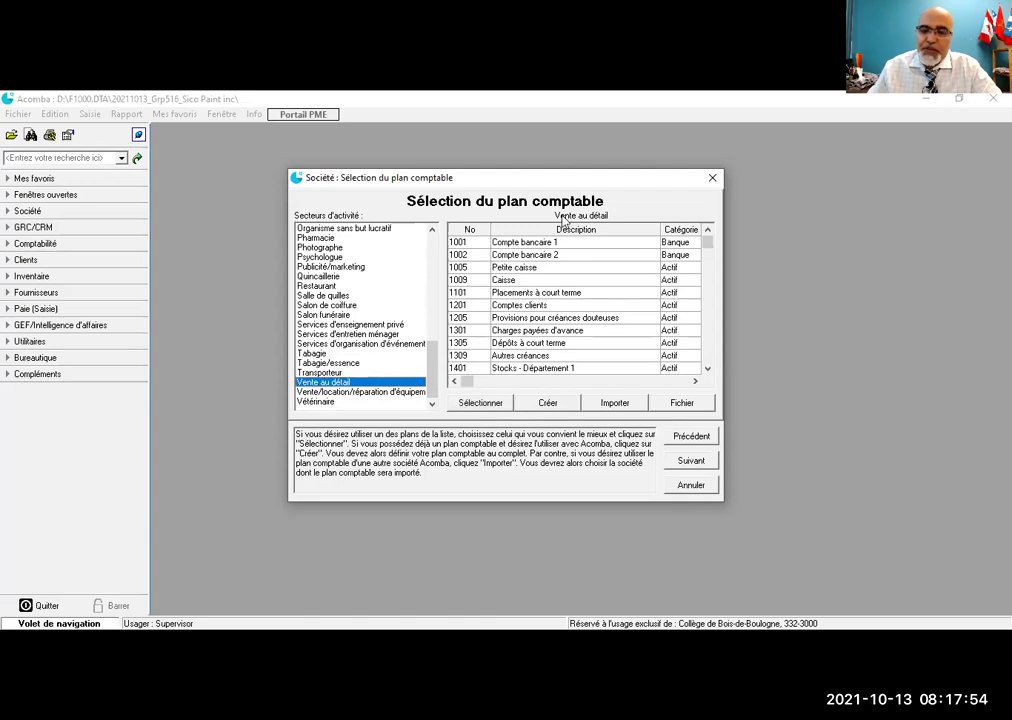
{"action": "left_click", "coordinate": [321, 248]}
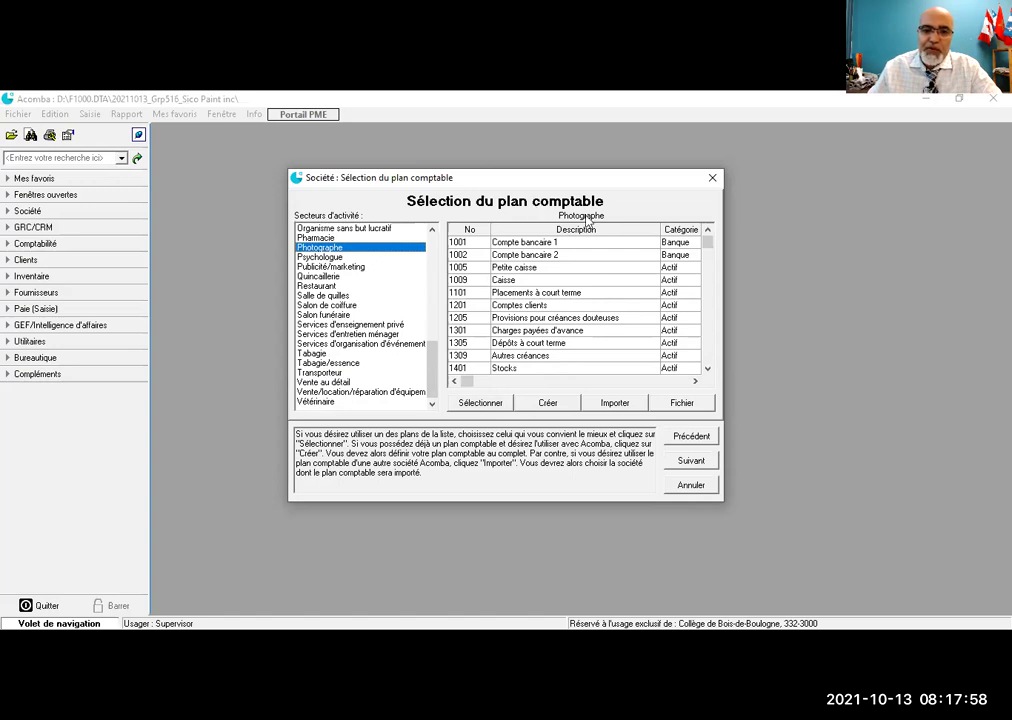
{"action": "key", "text": "Up"}
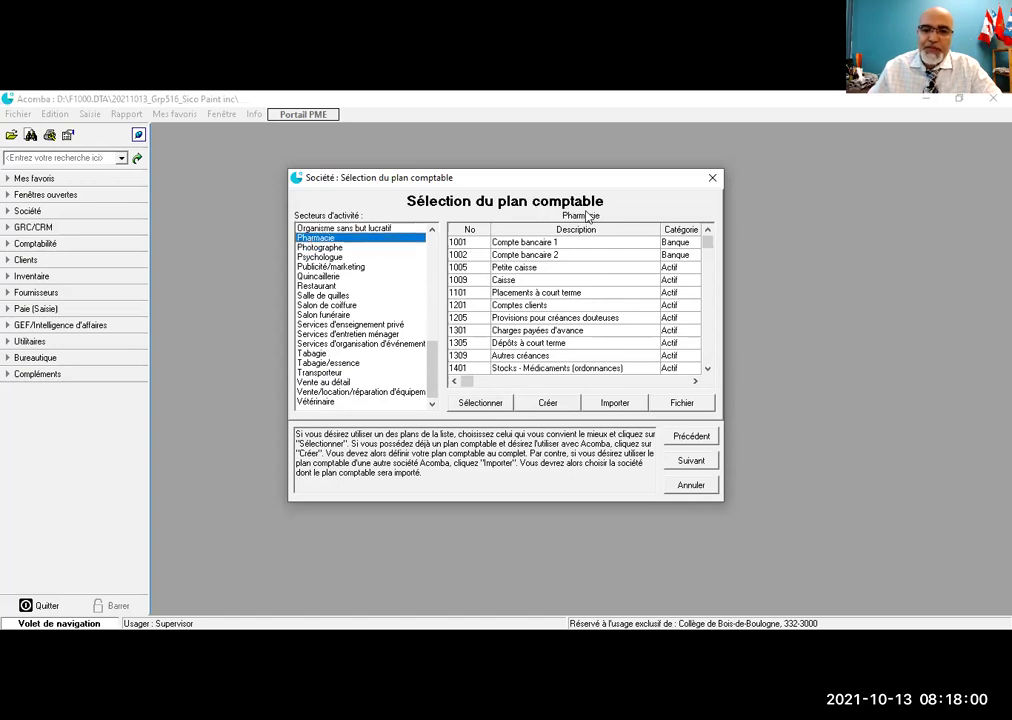
{"action": "left_click", "coordinate": [331, 384]}
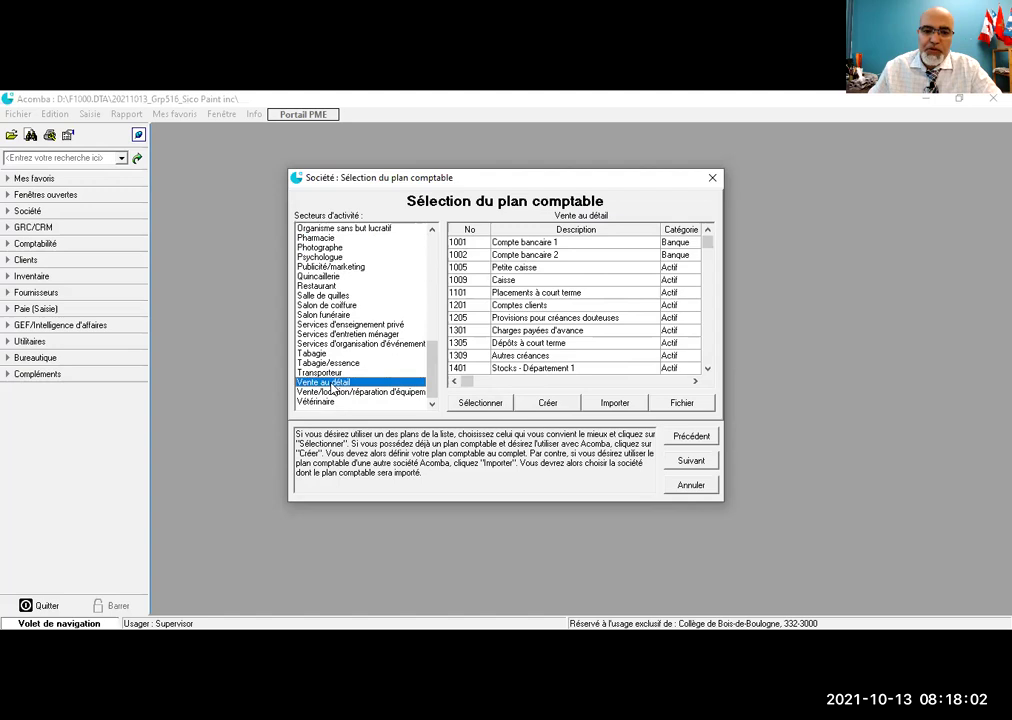
{"action": "left_click", "coordinate": [480, 402]}
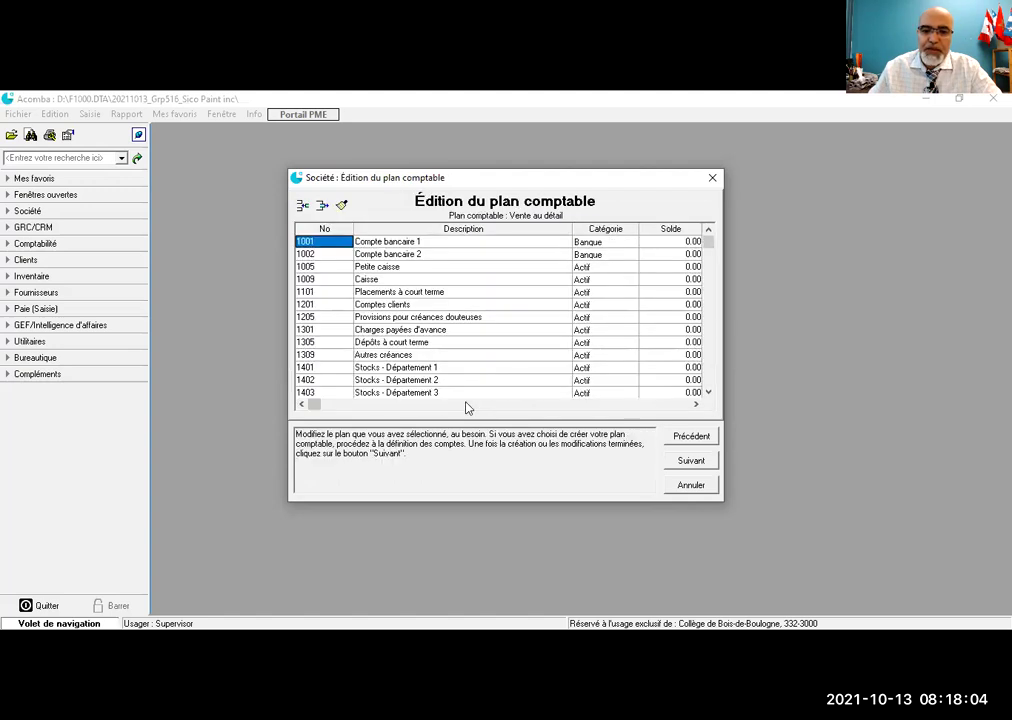
Step: Accept the retail chart of accounts as is and continue to the tax assistant
{"action": "left_click", "coordinate": [673, 462]}
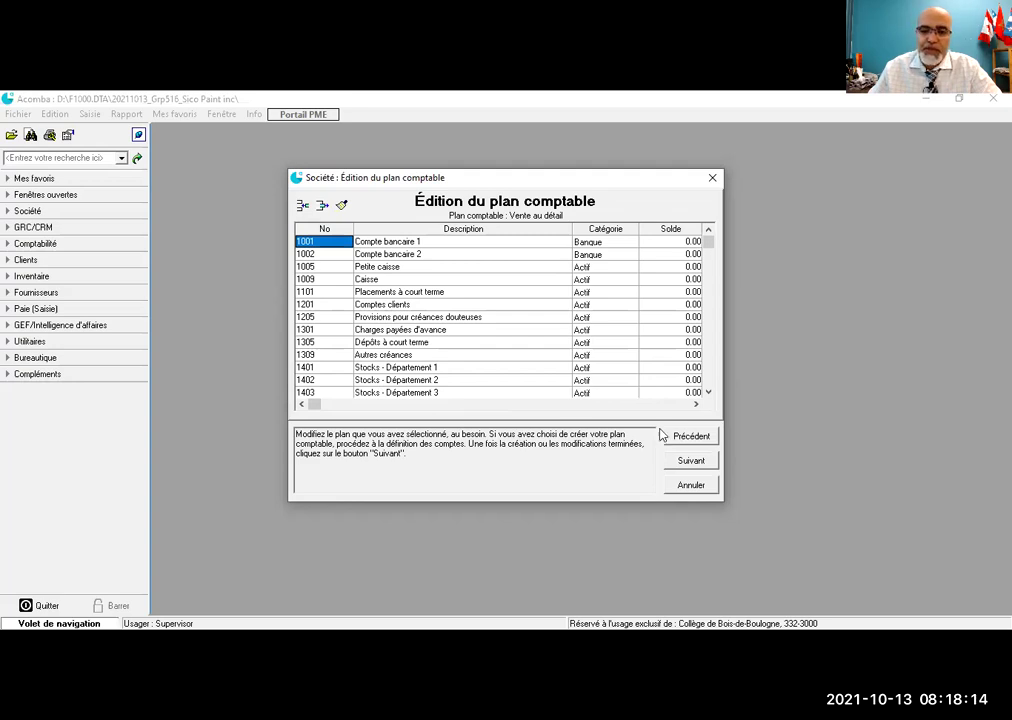
{"action": "left_click", "coordinate": [686, 461]}
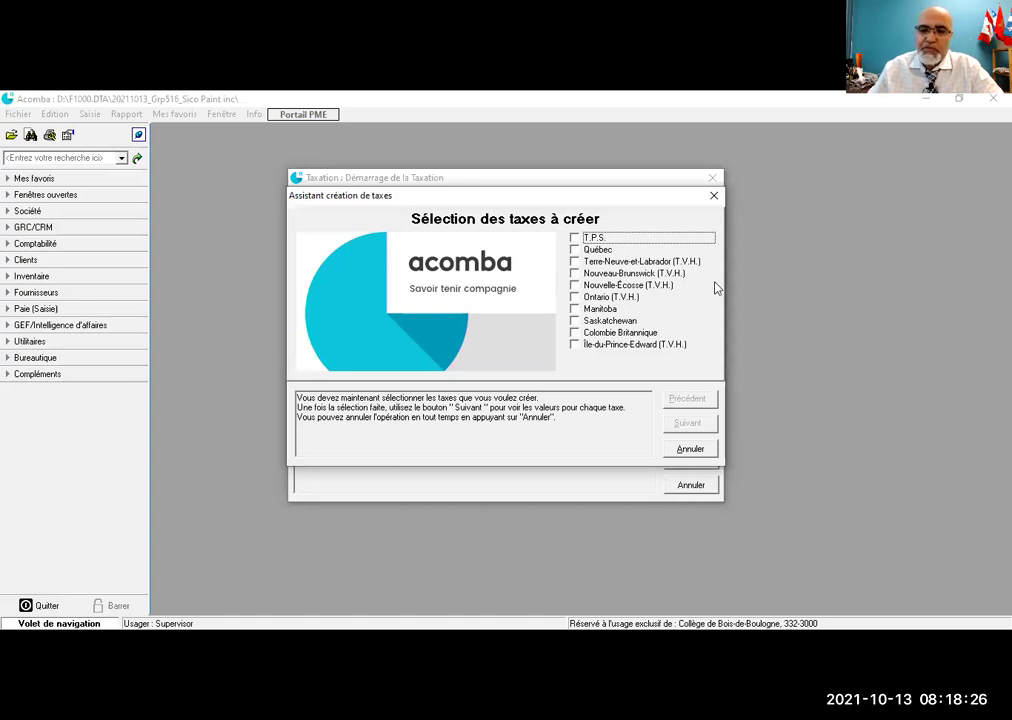
Step: Check the Québec tax and continue to its properties page
{"action": "left_click", "coordinate": [579, 255]}
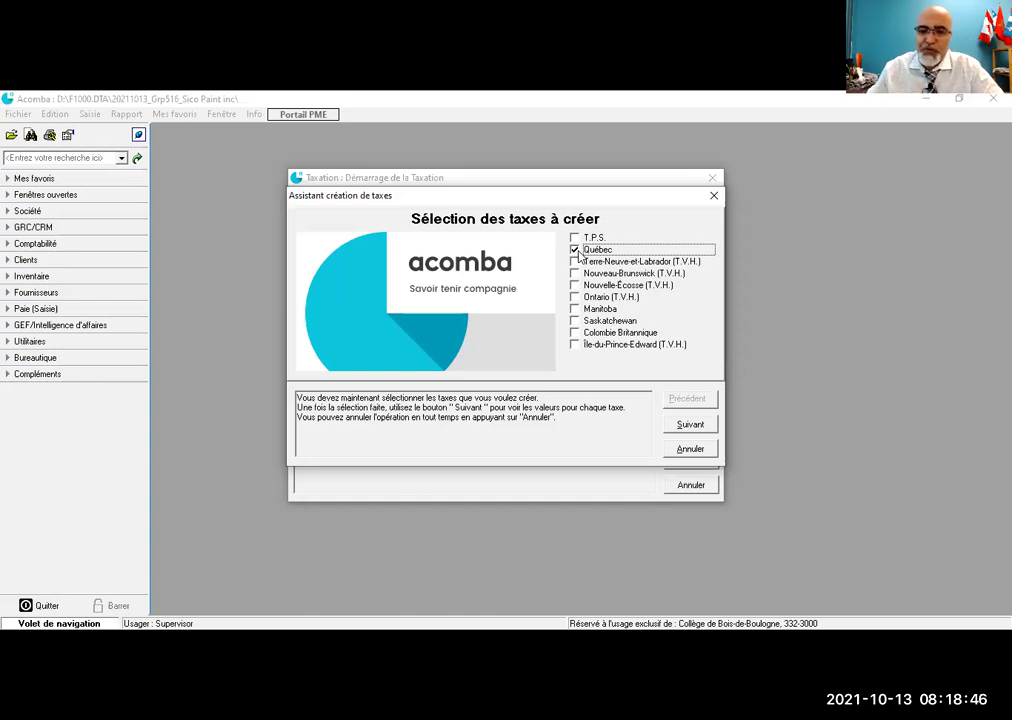
{"action": "left_click", "coordinate": [690, 426]}
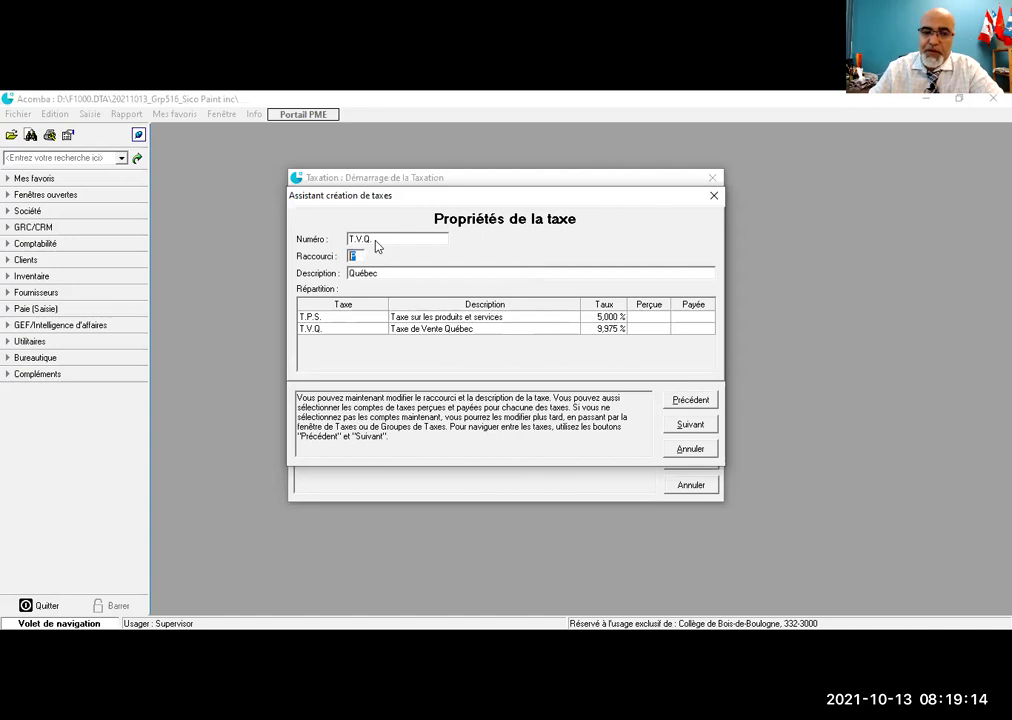
Step: Set shortcut Q and T.P.S. accounts 2301 collected and 2302 paid
{"action": "type", "text": "Q"}
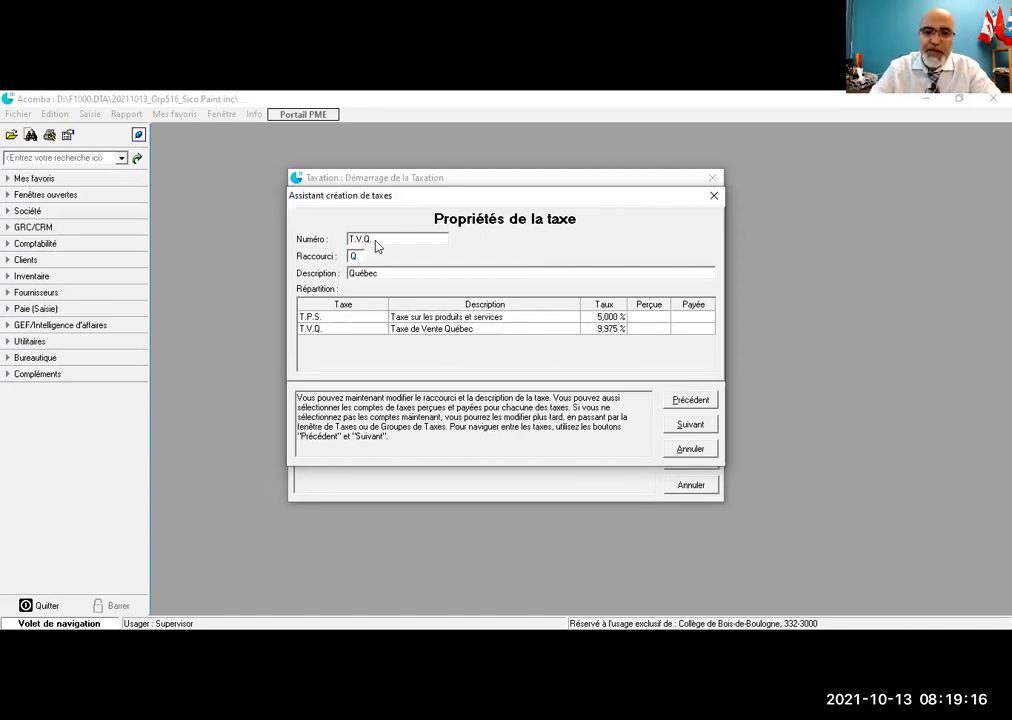
{"action": "left_click", "coordinate": [646, 318]}
{"action": "left_click", "coordinate": [646, 318]}
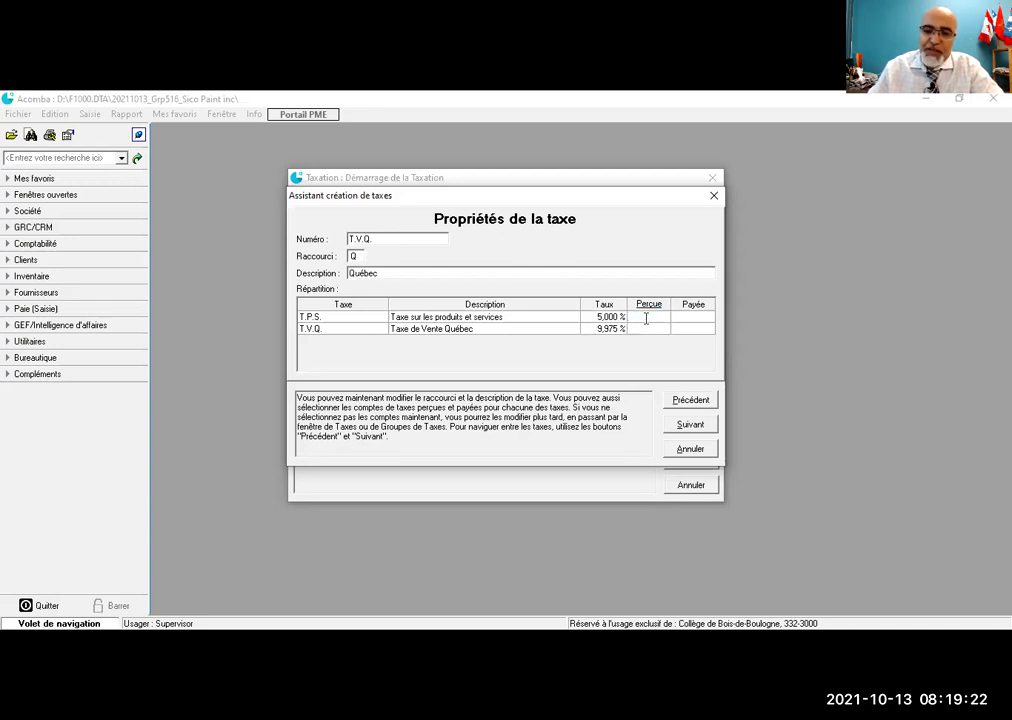
{"action": "type", "text": "2301"}
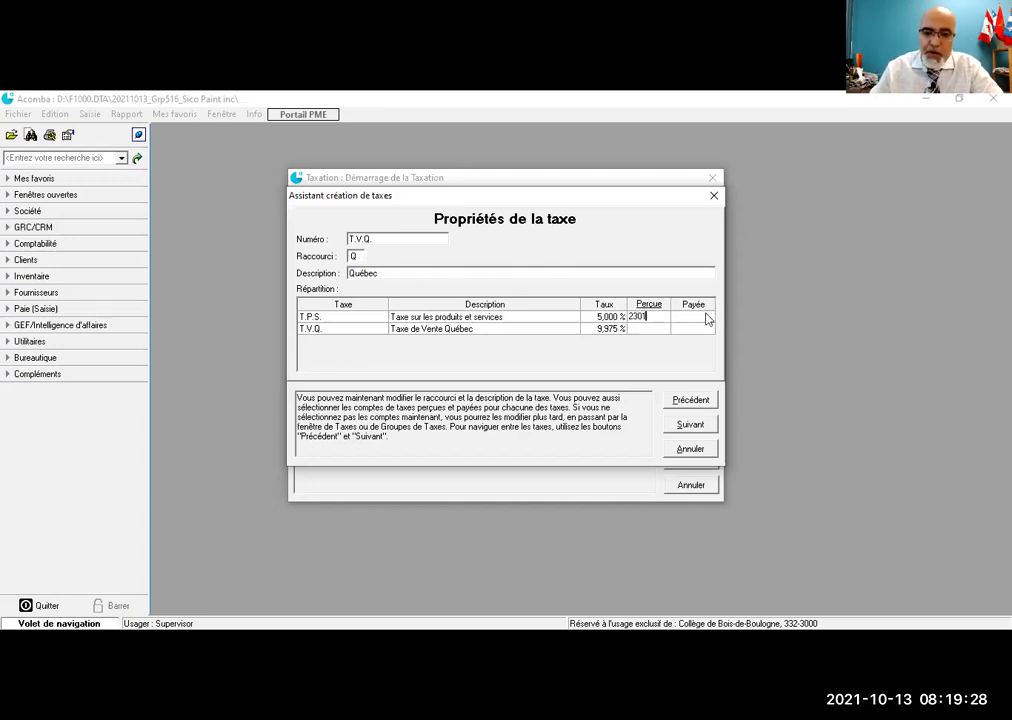
{"action": "left_click", "coordinate": [697, 318]}
{"action": "left_click", "coordinate": [697, 318]}
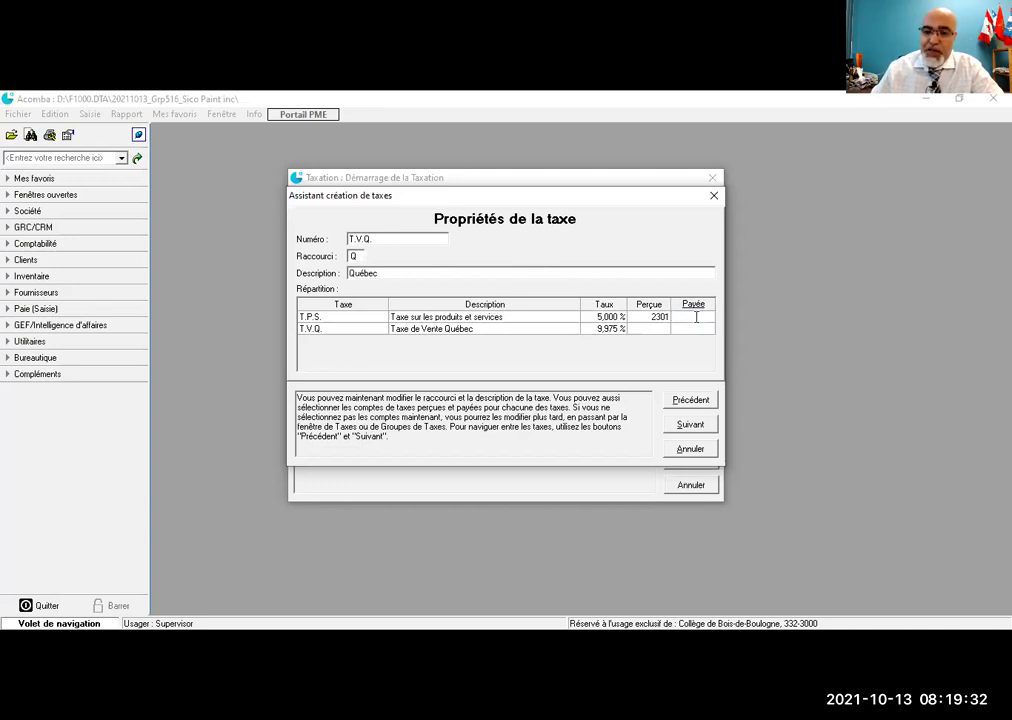
{"action": "type", "text": "2302"}
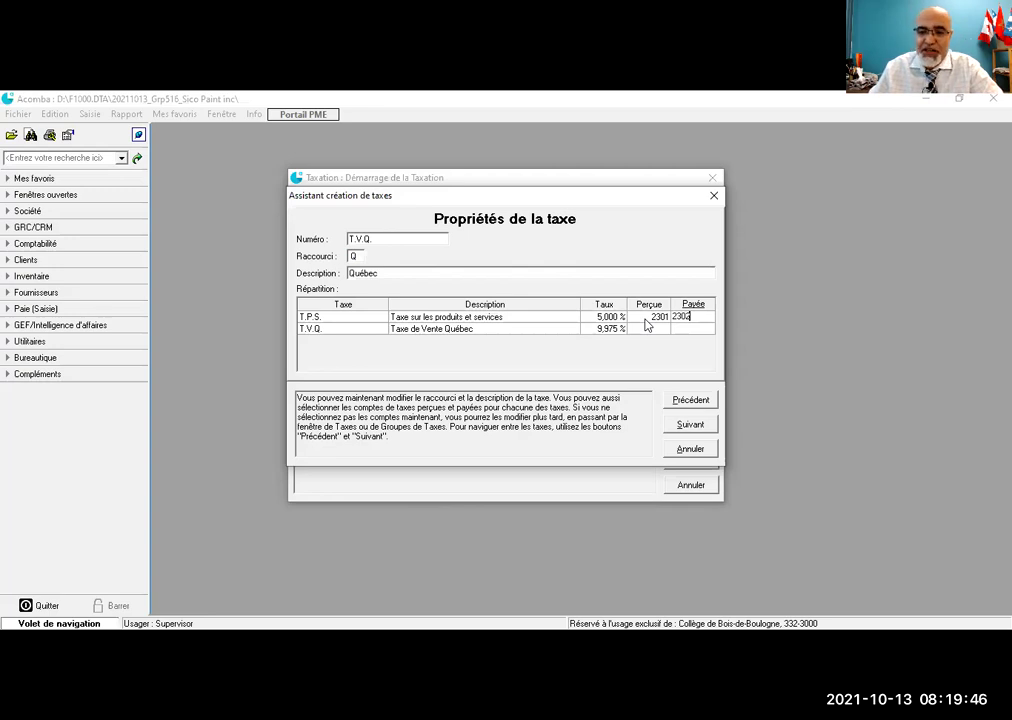
Step: Set T.V.Q. accounts 2311 collected and 2312 paid, then go to the summary
{"action": "left_click", "coordinate": [648, 329]}
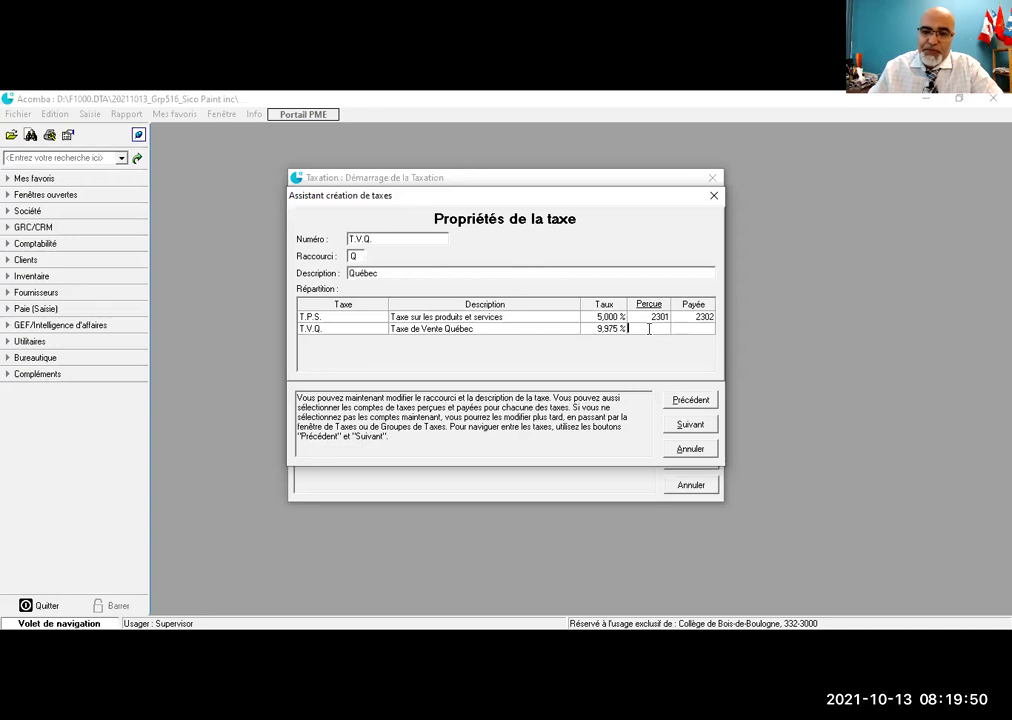
{"action": "type", "text": "2311"}
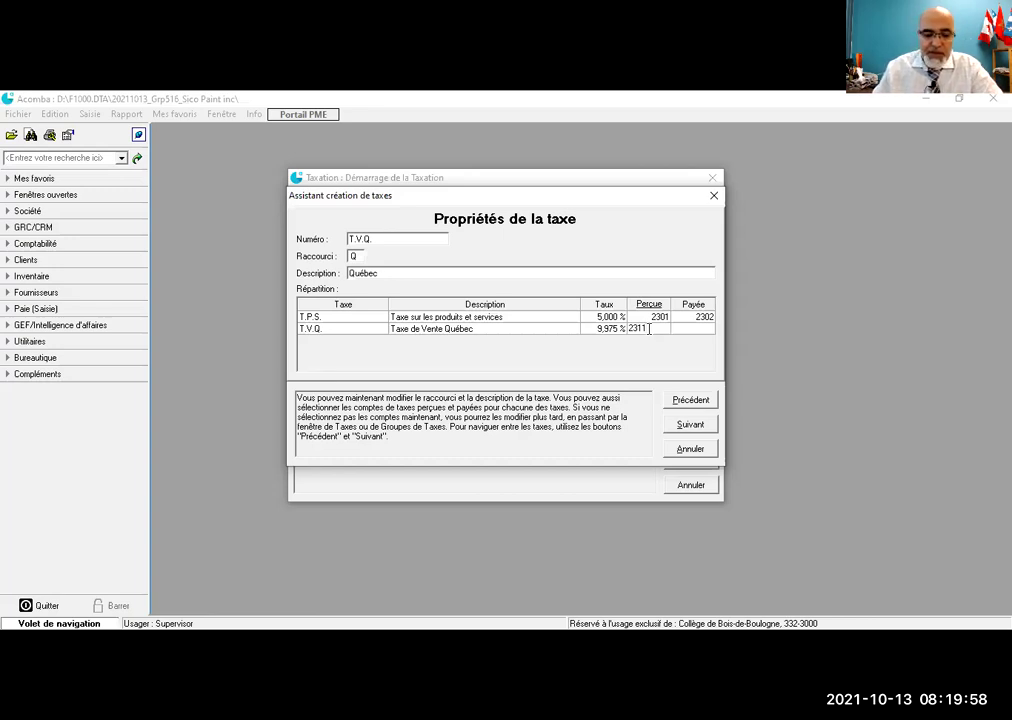
{"action": "key", "text": "Tab"}
{"action": "type", "text": "2312"}
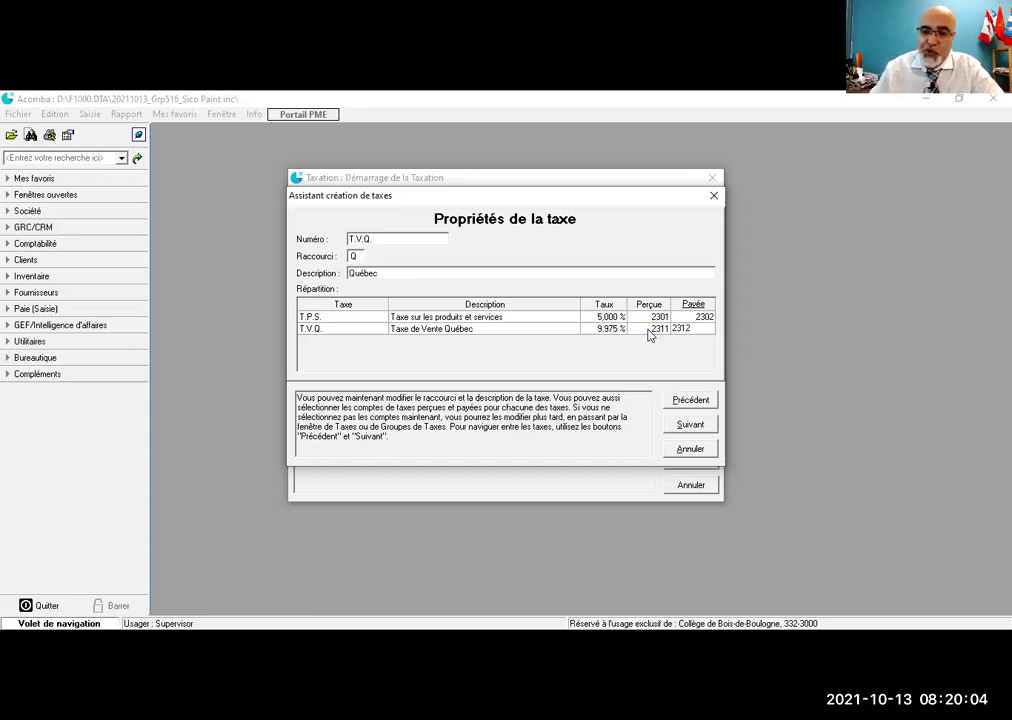
{"action": "left_click", "coordinate": [676, 426]}
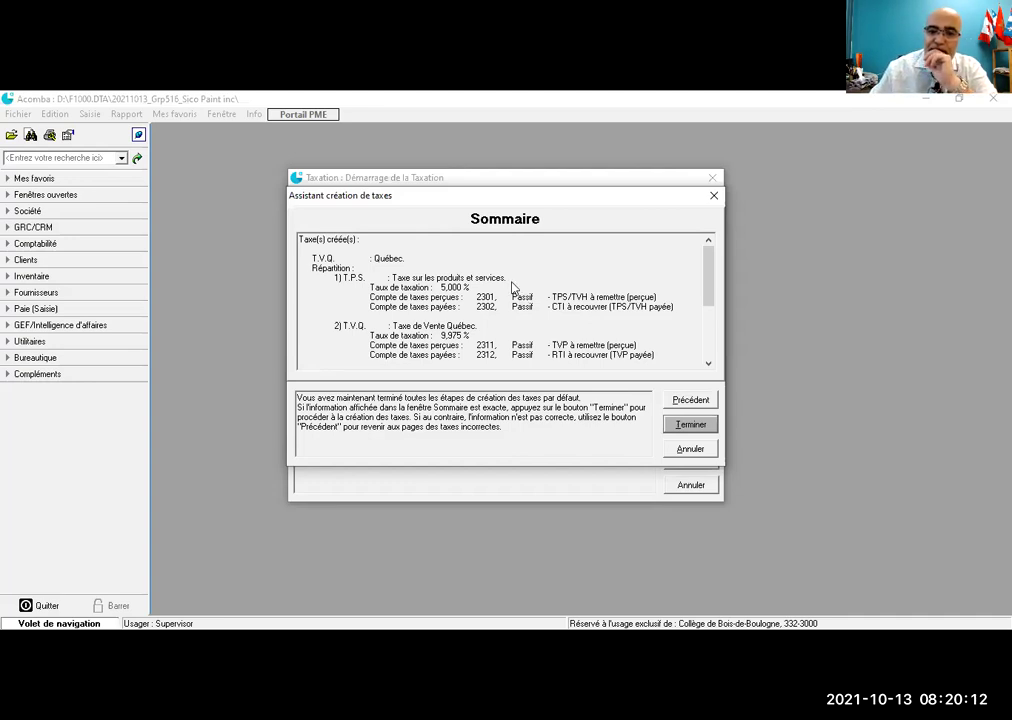
Step: Review the summary, then finish and confirm creating T.P.S., T.V.Q. and the Q tax group
{"action": "scroll", "coordinate": [420, 279], "scroll_direction": "down", "scroll_amount": 1}
{"action": "scroll", "coordinate": [420, 279], "scroll_direction": "up", "scroll_amount": 1}
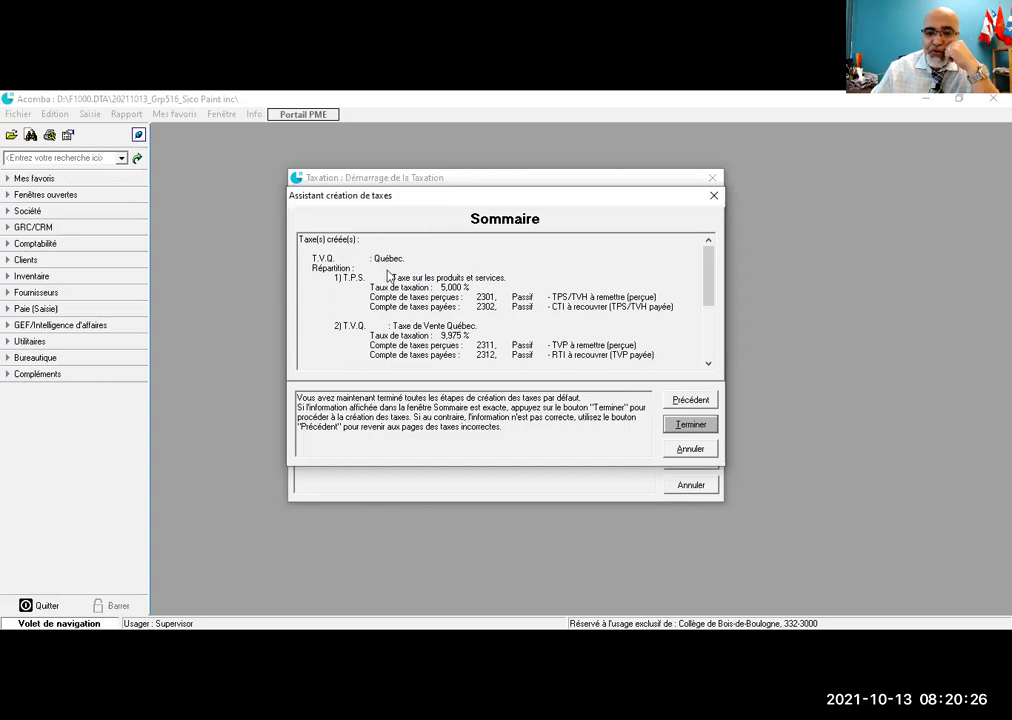
{"action": "scroll", "coordinate": [487, 311], "scroll_direction": "down", "scroll_amount": 4}
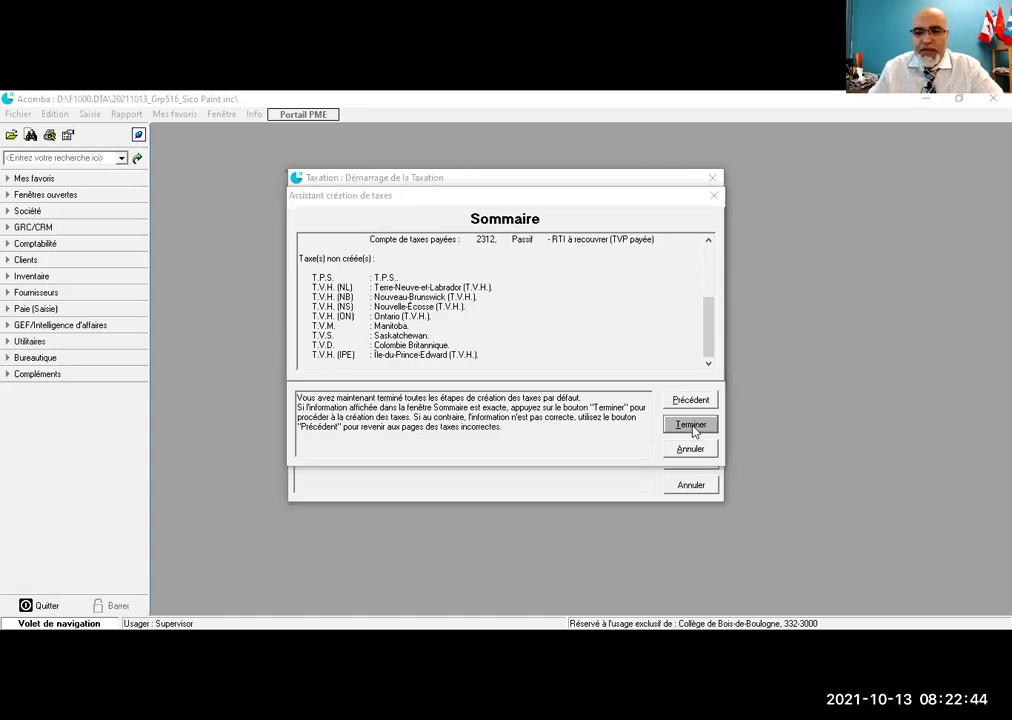
{"action": "left_click", "coordinate": [692, 426]}
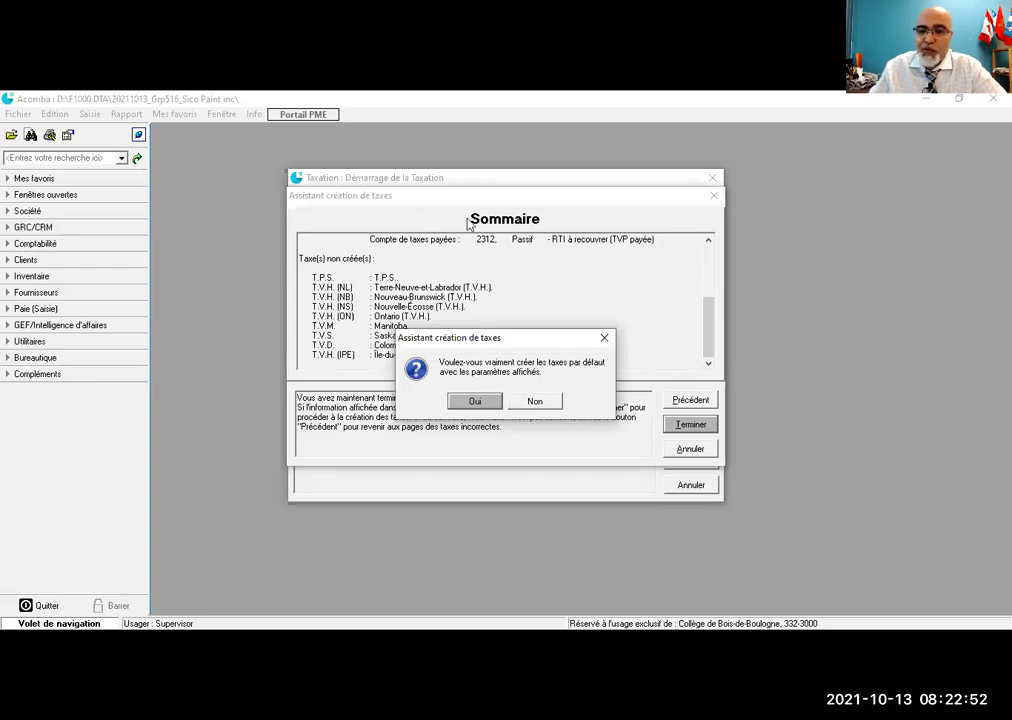
{"action": "left_click", "coordinate": [474, 402]}
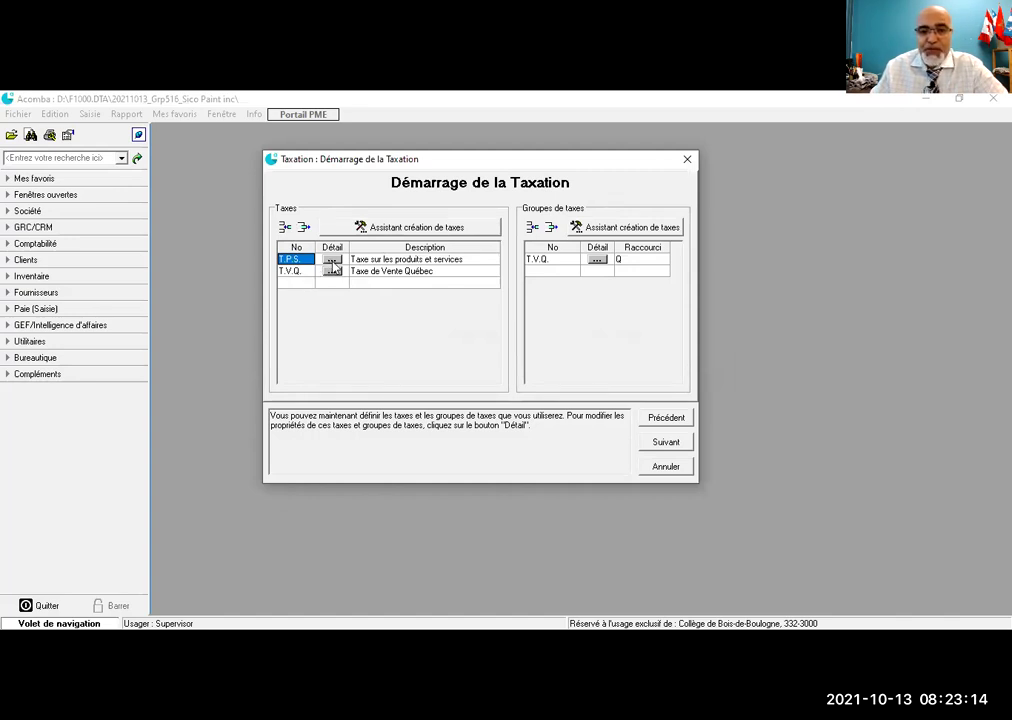
{"action": "left_click", "coordinate": [333, 261]}
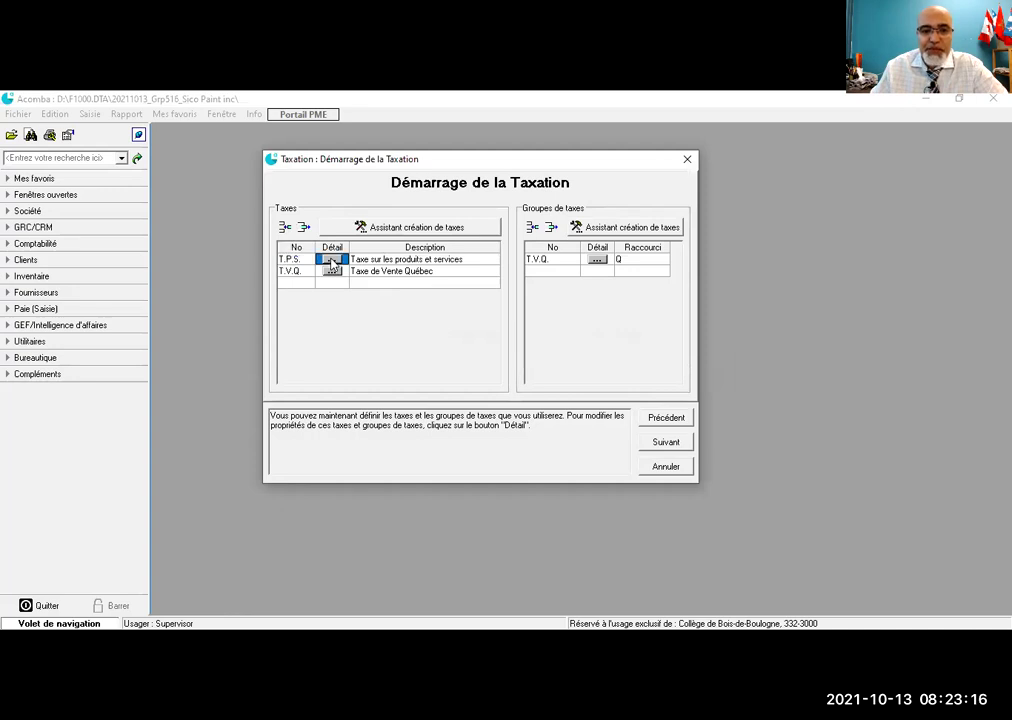
{"action": "left_click", "coordinate": [333, 261]}
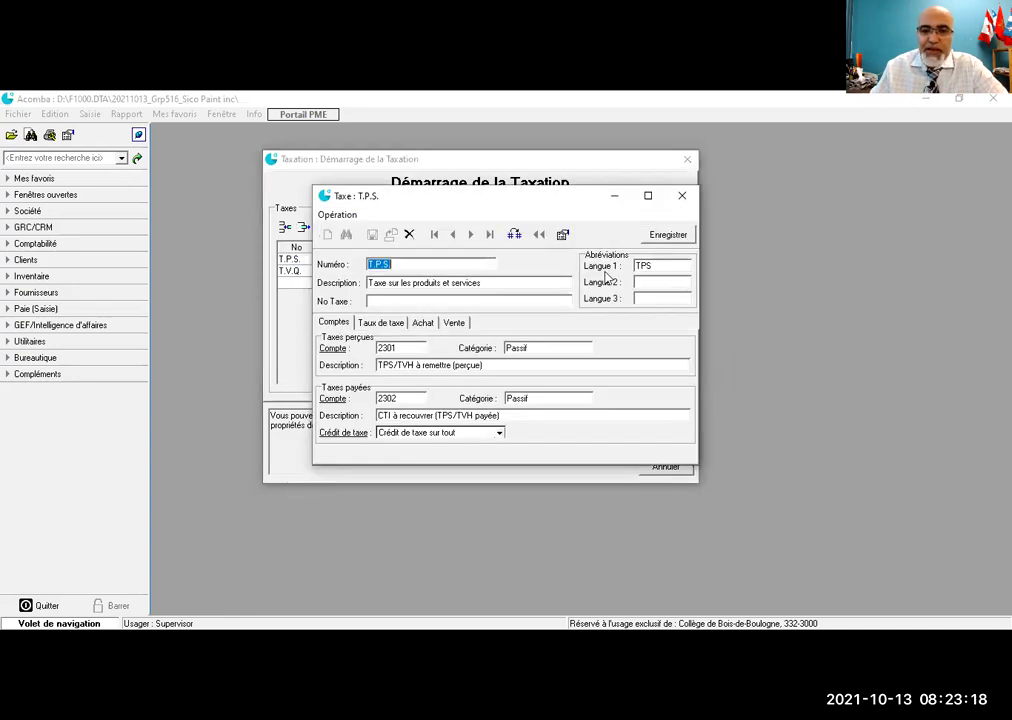
{"action": "left_click", "coordinate": [378, 324]}
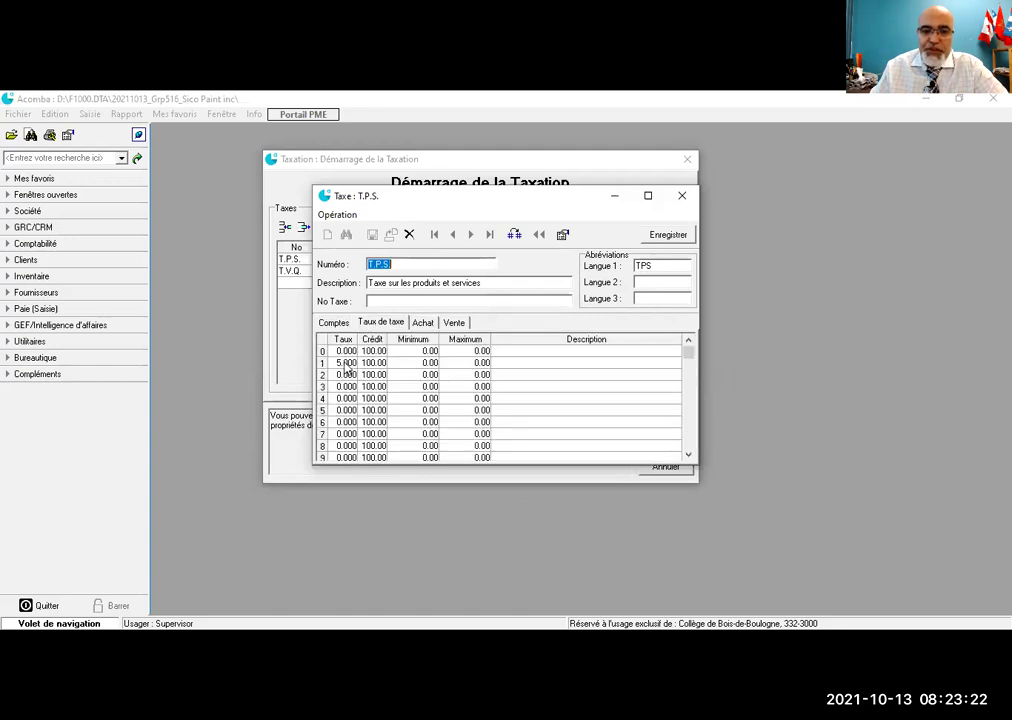
{"action": "left_click", "coordinate": [421, 323]}
{"action": "left_click", "coordinate": [452, 324]}
{"action": "left_click", "coordinate": [421, 323]}
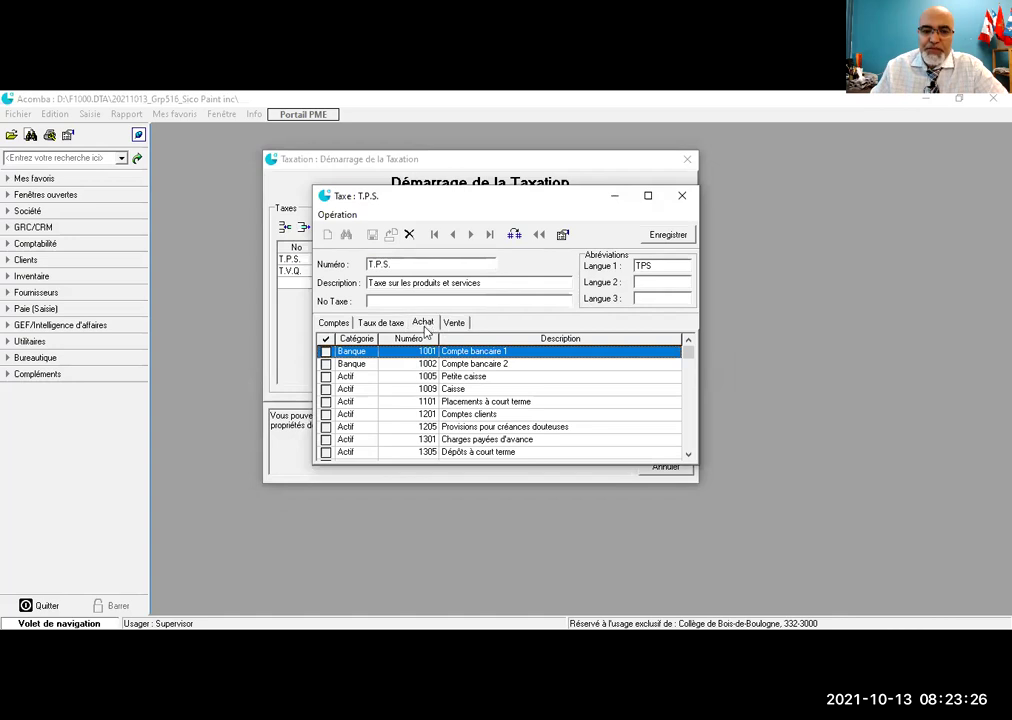
{"action": "scroll", "coordinate": [430, 355], "scroll_direction": "down", "scroll_amount": 15}
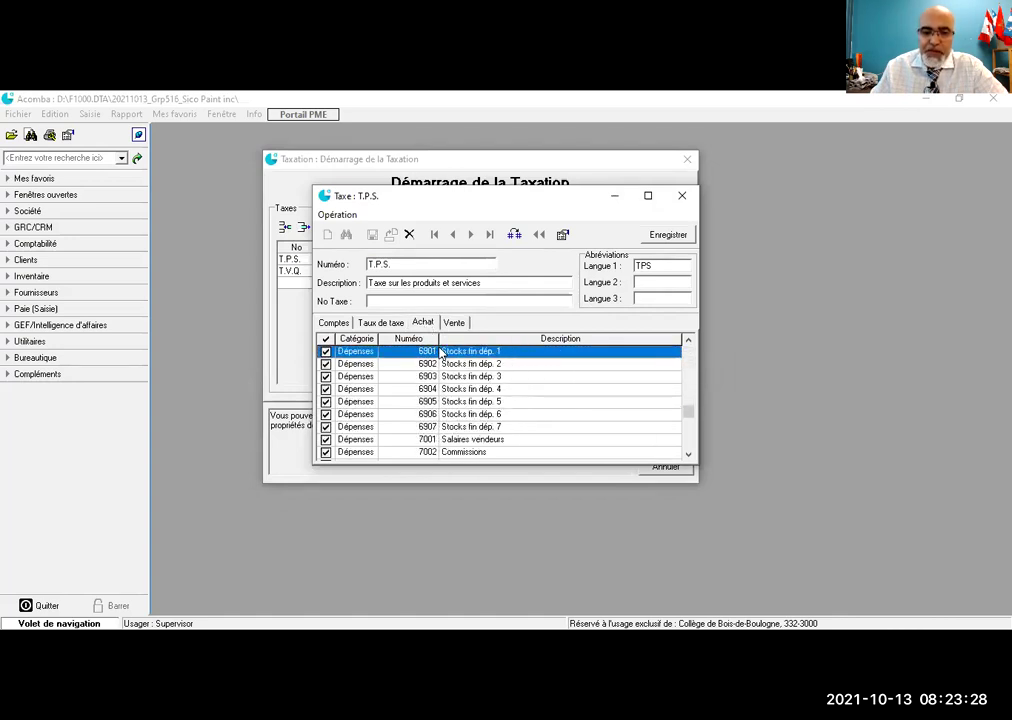
{"action": "scroll", "coordinate": [441, 352], "scroll_direction": "down", "scroll_amount": 2}
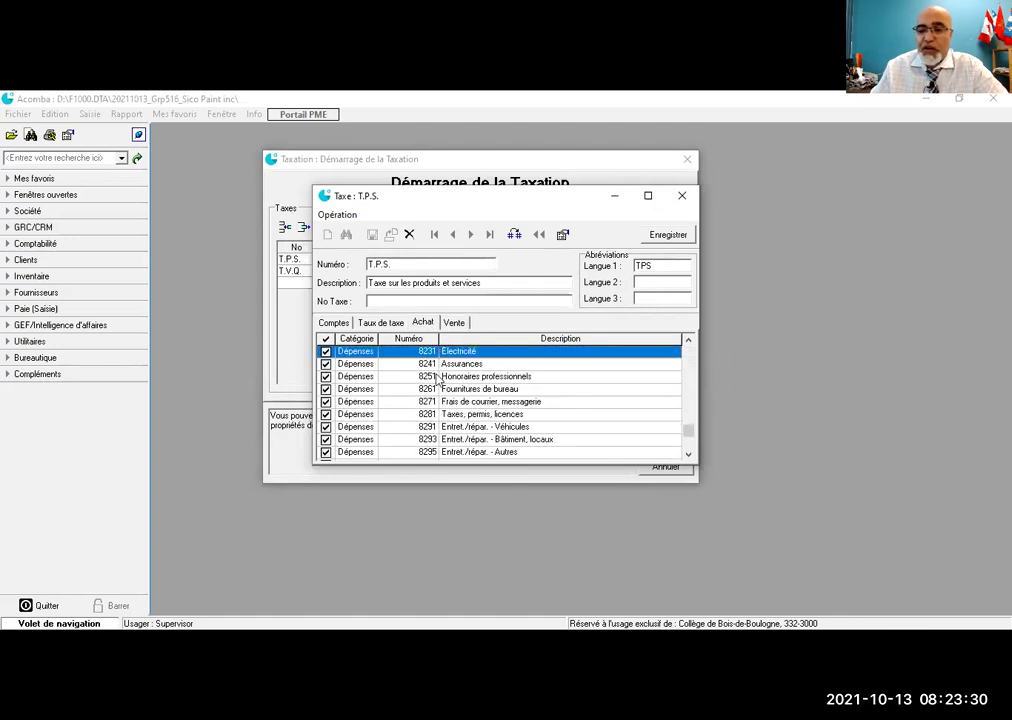
{"action": "scroll", "coordinate": [443, 395], "scroll_direction": "up", "scroll_amount": 5}
{"action": "scroll", "coordinate": [443, 395], "scroll_direction": "down", "scroll_amount": 2}
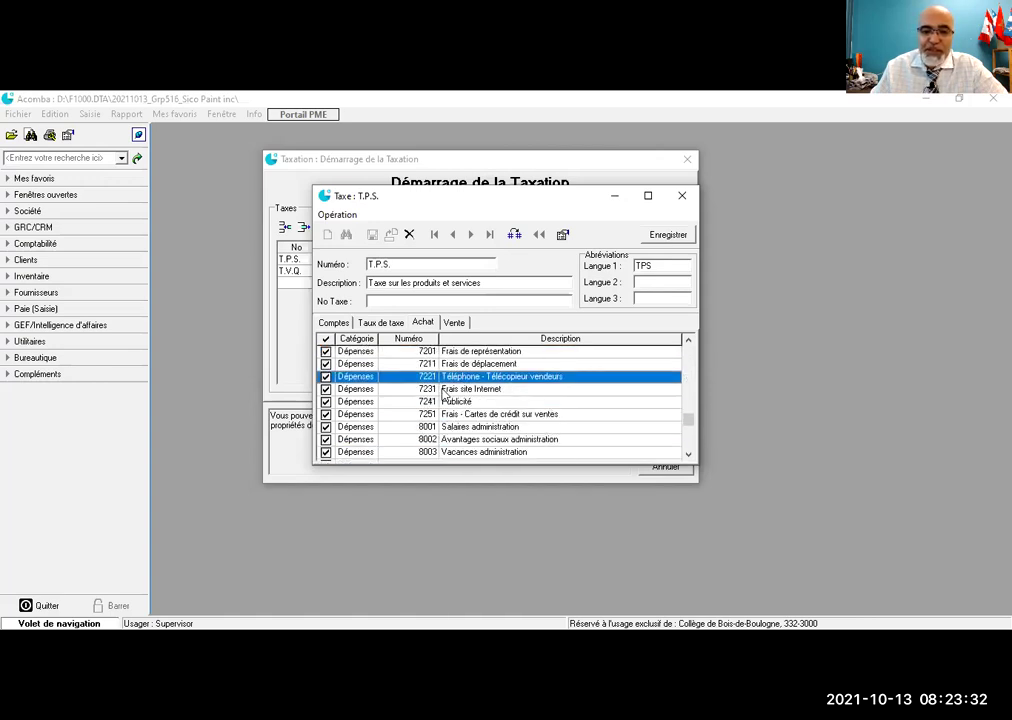
{"action": "scroll", "coordinate": [443, 395], "scroll_direction": "up", "scroll_amount": 1}
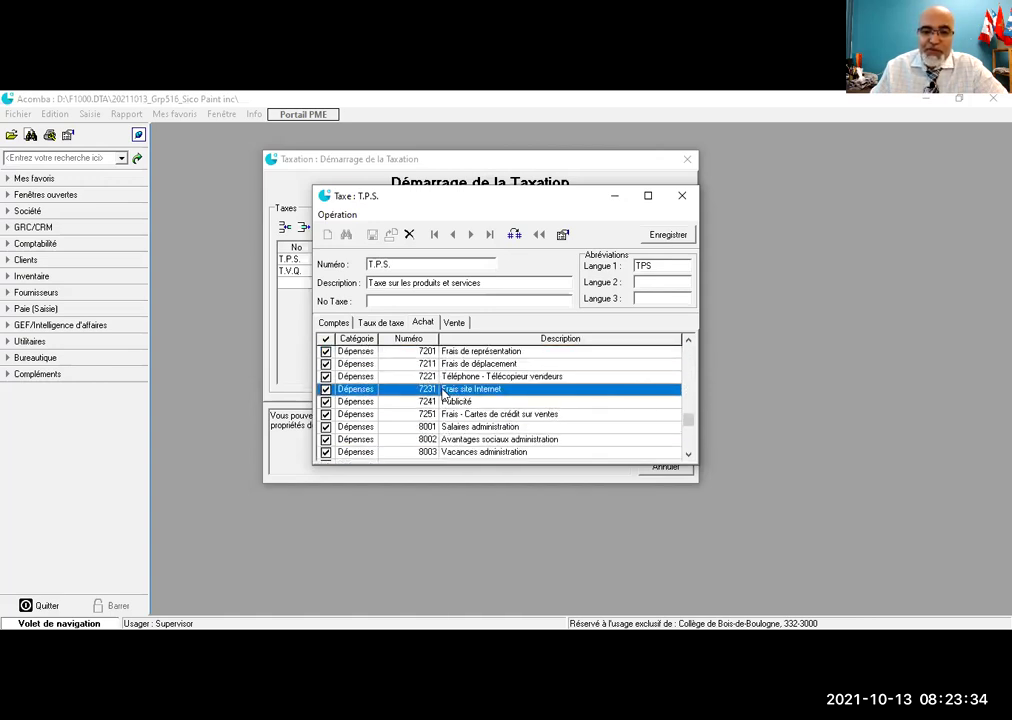
{"action": "scroll", "coordinate": [443, 395], "scroll_direction": "up", "scroll_amount": 1}
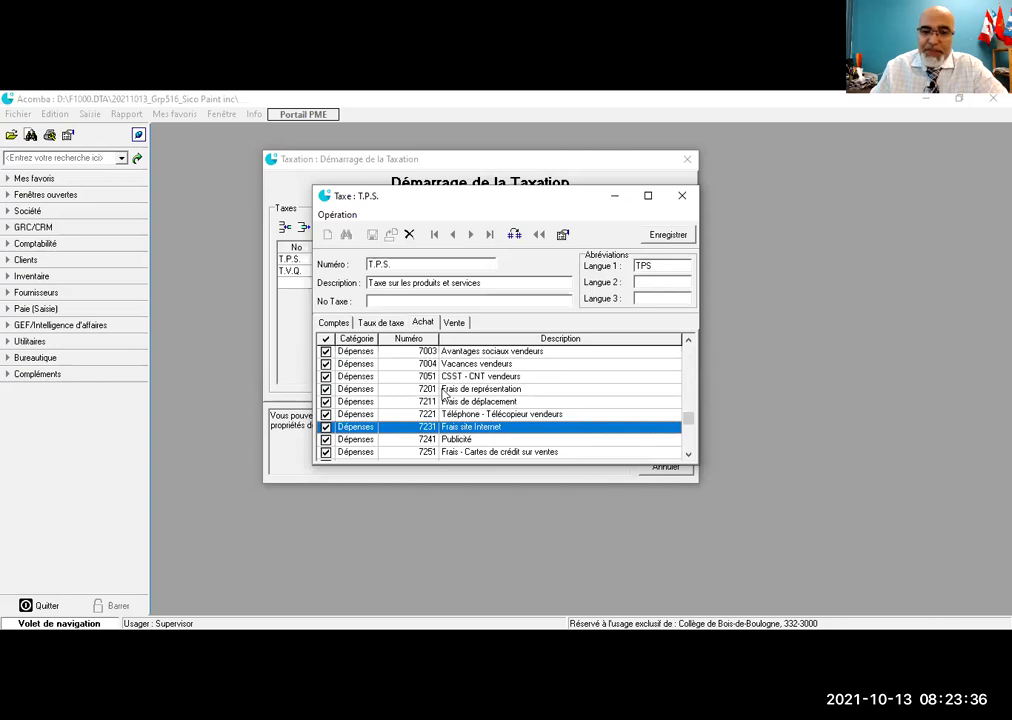
{"action": "scroll", "coordinate": [443, 395], "scroll_direction": "up", "scroll_amount": 1}
{"action": "scroll", "coordinate": [443, 395], "scroll_direction": "up", "scroll_amount": 1}
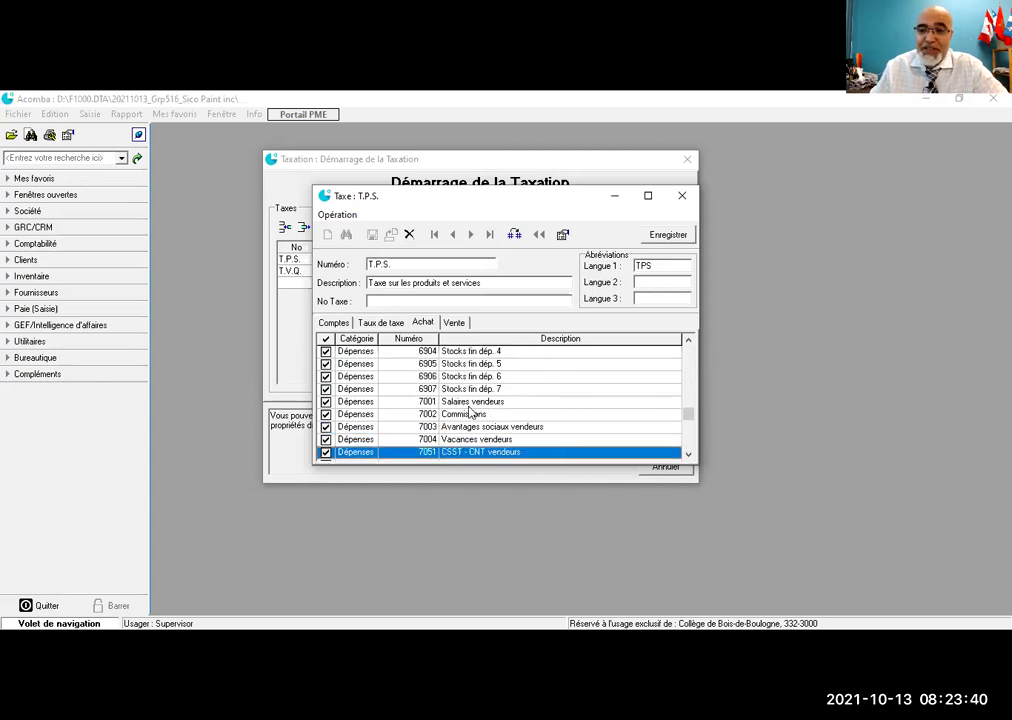
{"action": "scroll", "coordinate": [470, 412], "scroll_direction": "down", "scroll_amount": 1}
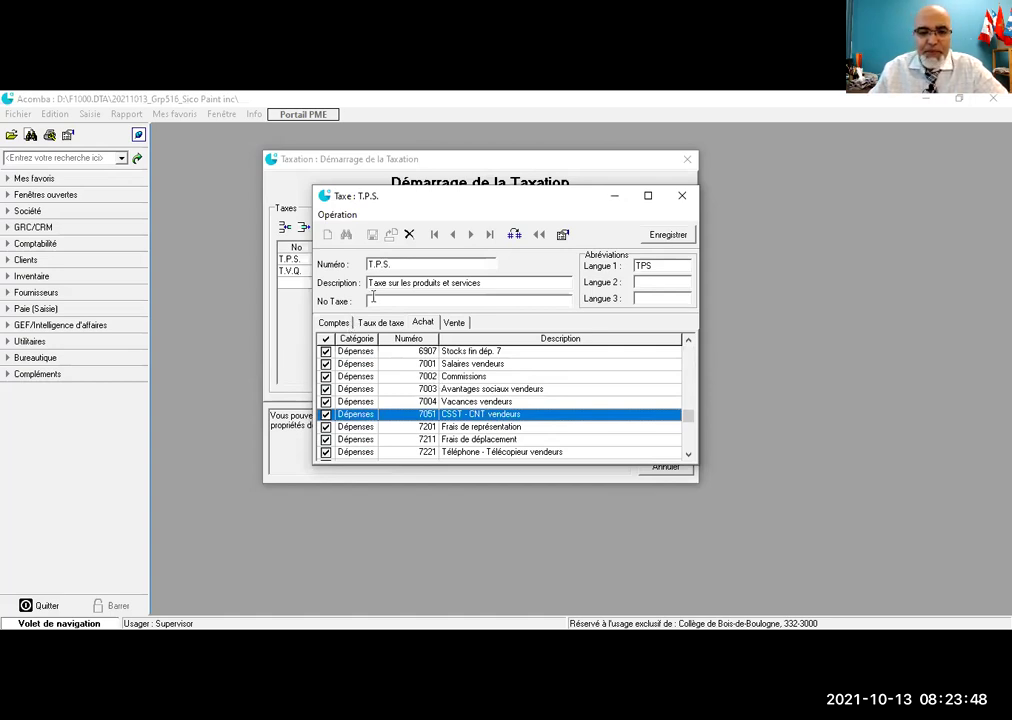
{"action": "left_click", "coordinate": [372, 301]}
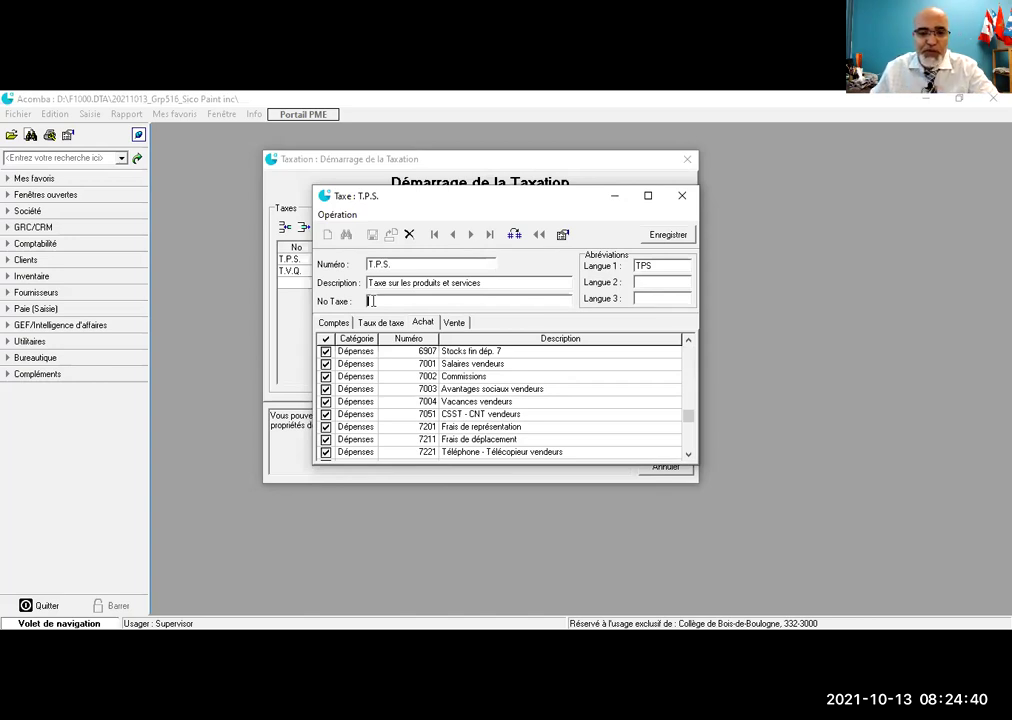
{"action": "left_click", "coordinate": [456, 323]}
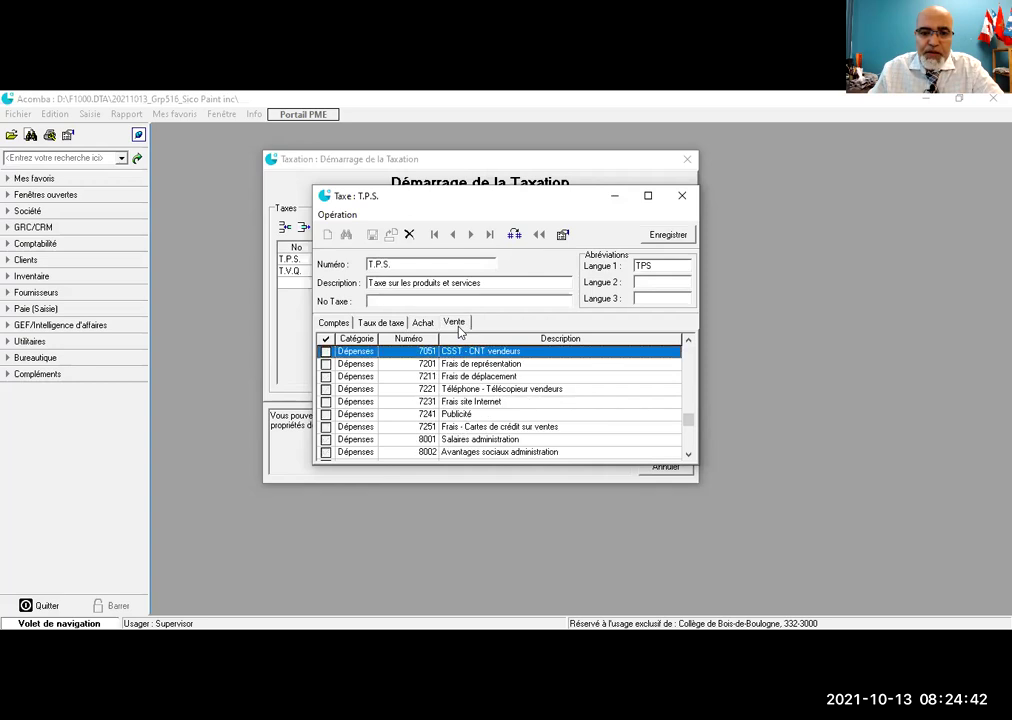
{"action": "left_click", "coordinate": [683, 199]}
{"action": "left_click", "coordinate": [329, 272]}
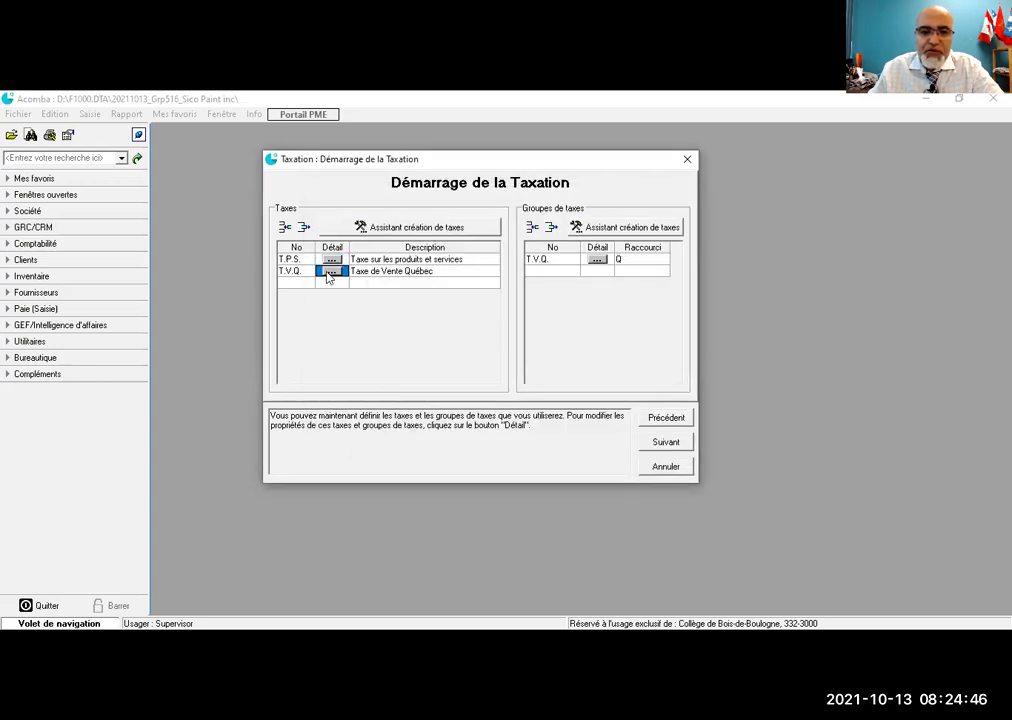
Step: Inspect the T.V.Q. tax's rate, purchase and sales account tabs, then close it
{"action": "left_click", "coordinate": [329, 271]}
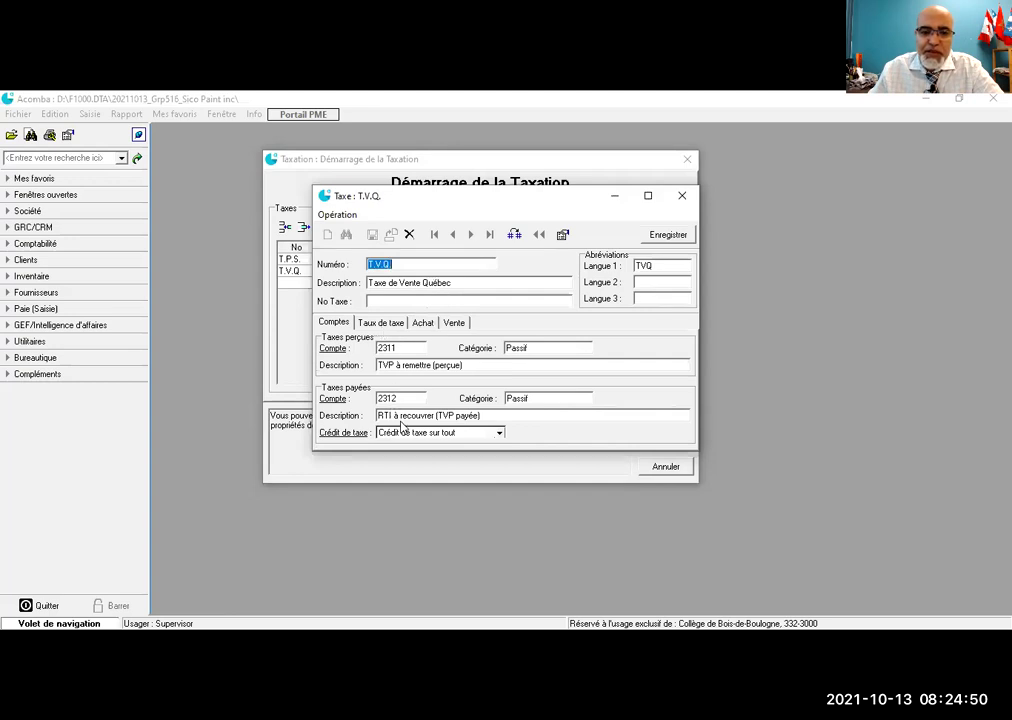
{"action": "left_click", "coordinate": [382, 322]}
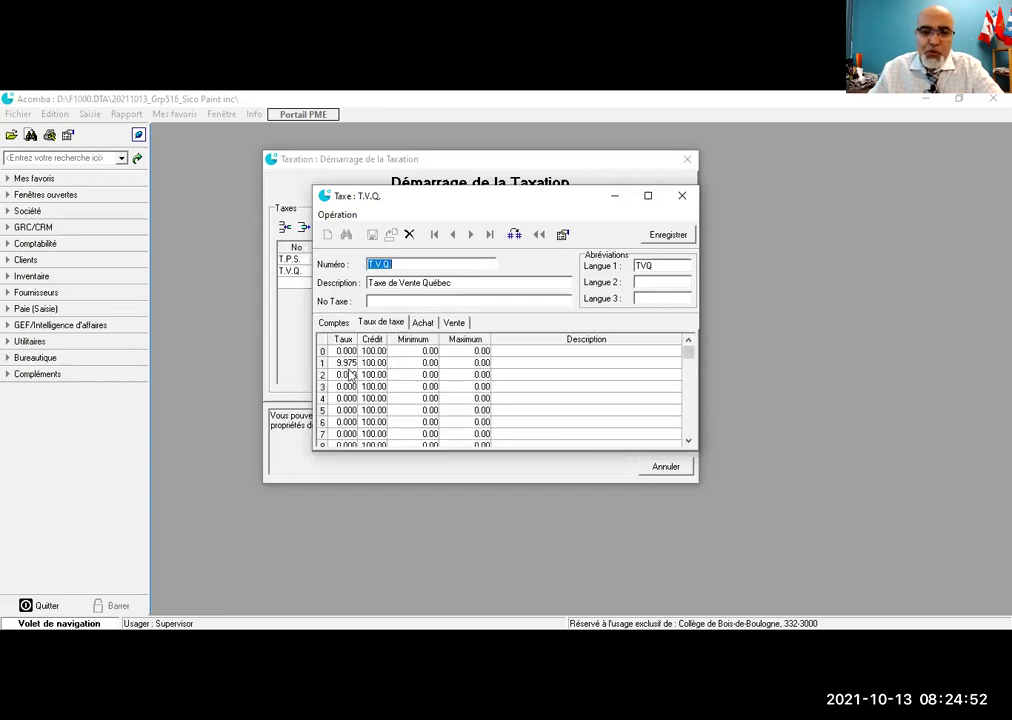
{"action": "left_click", "coordinate": [422, 322]}
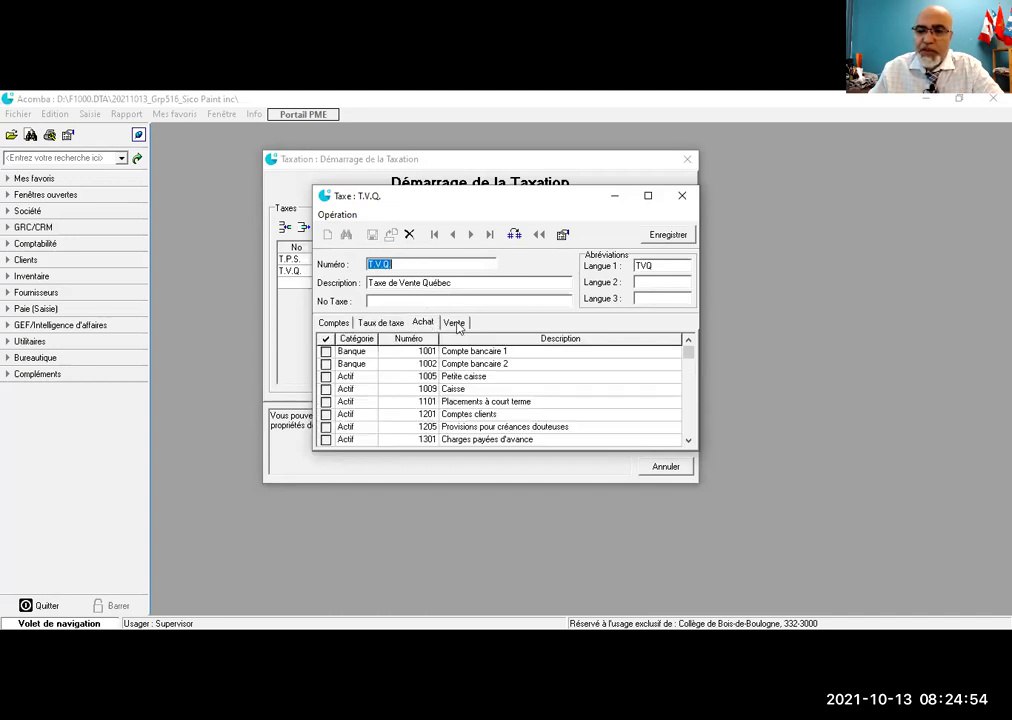
{"action": "left_click", "coordinate": [455, 323]}
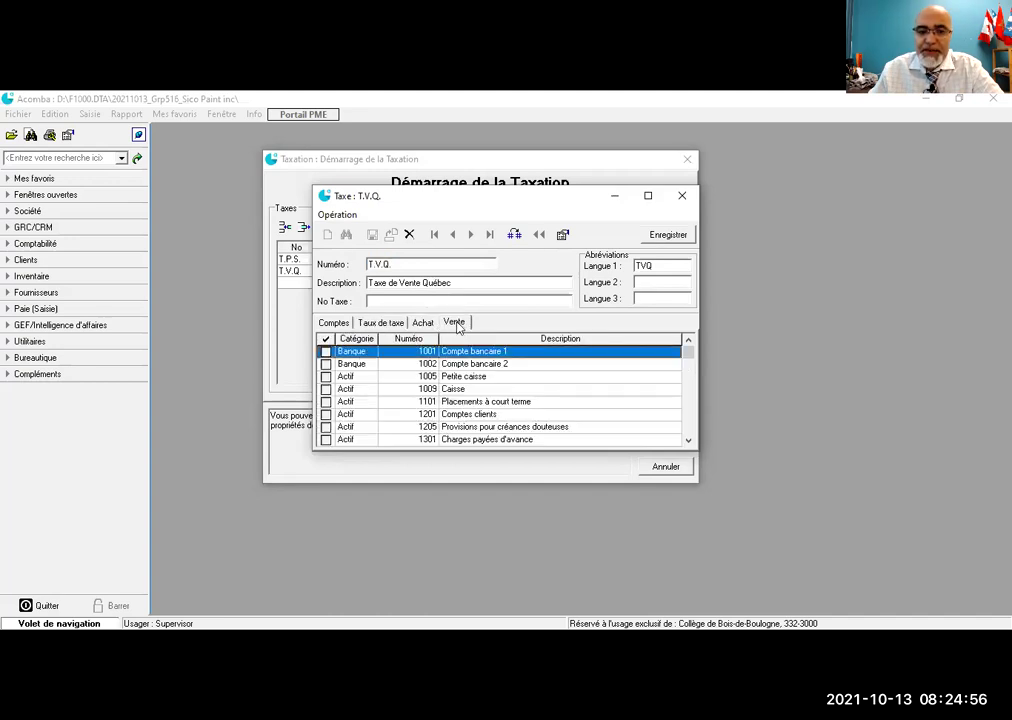
{"action": "left_click", "coordinate": [683, 197]}
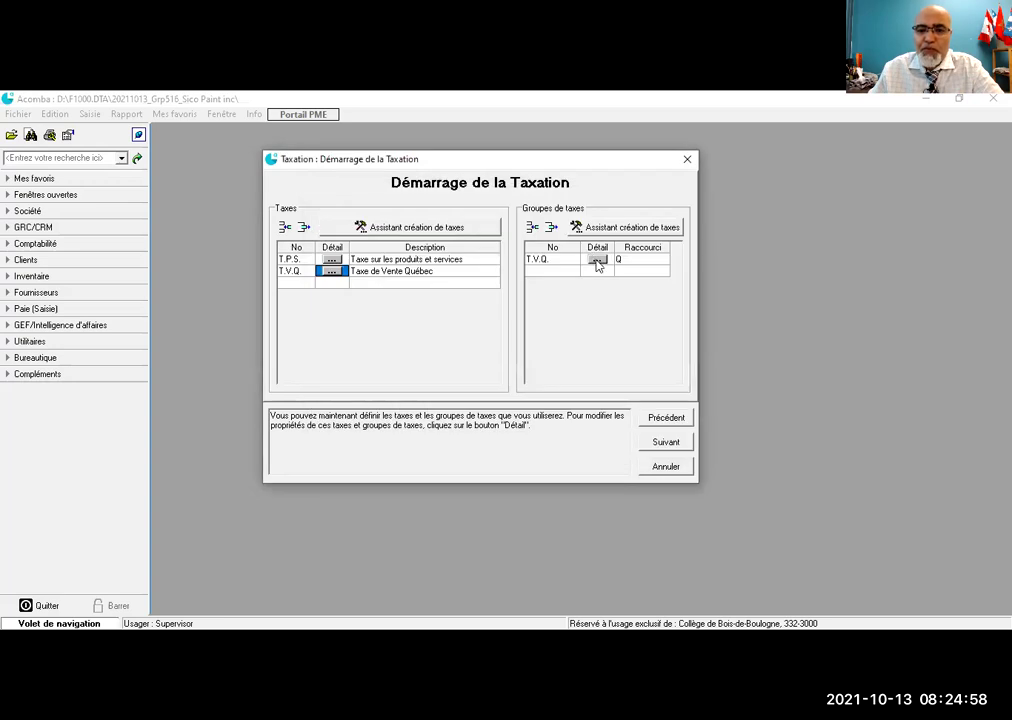
Step: Confirm the T.V.Q. tax group holds T.P.S. 5% and T.V.Q. 9.975%, then continue to accounting startup
{"action": "left_click", "coordinate": [597, 260]}
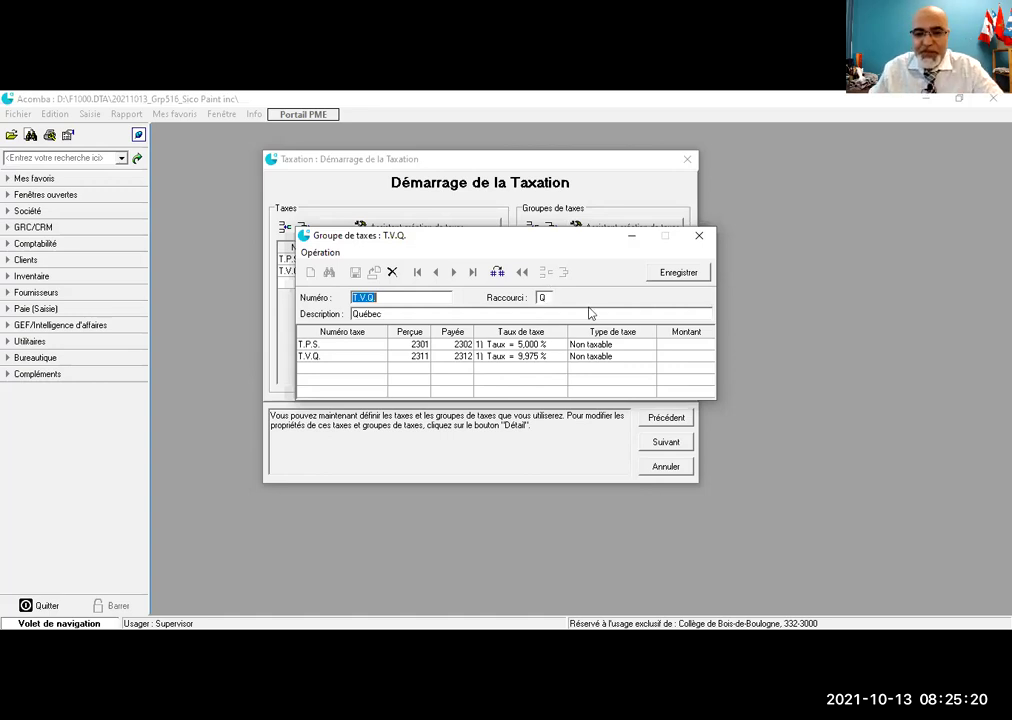
{"action": "left_click", "coordinate": [699, 235]}
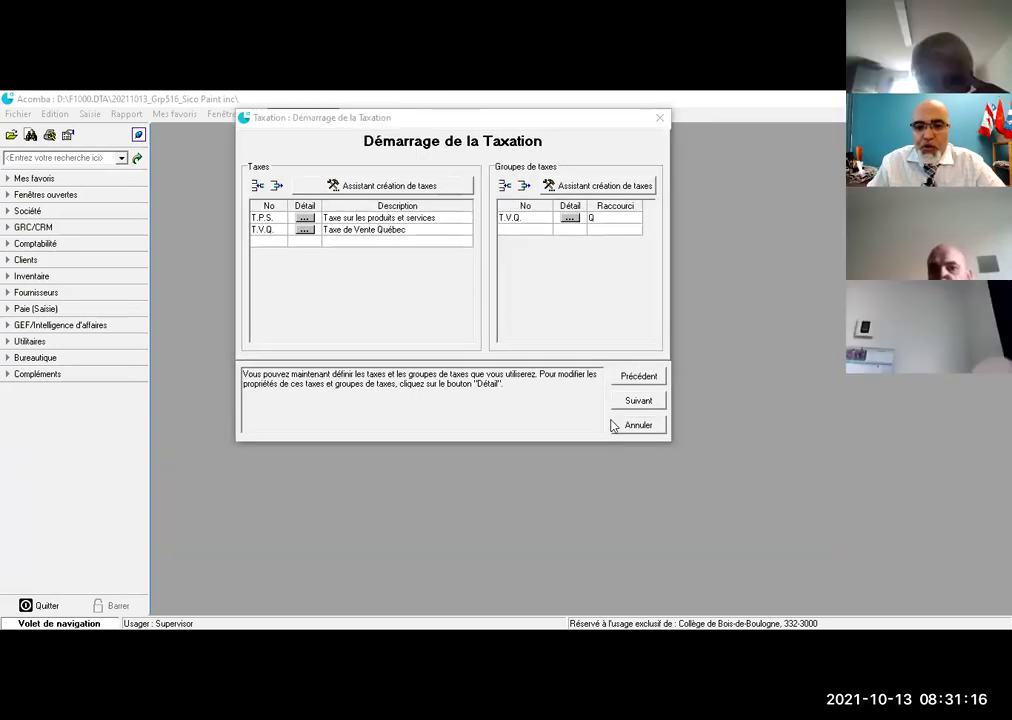
{"action": "left_click", "coordinate": [636, 402]}
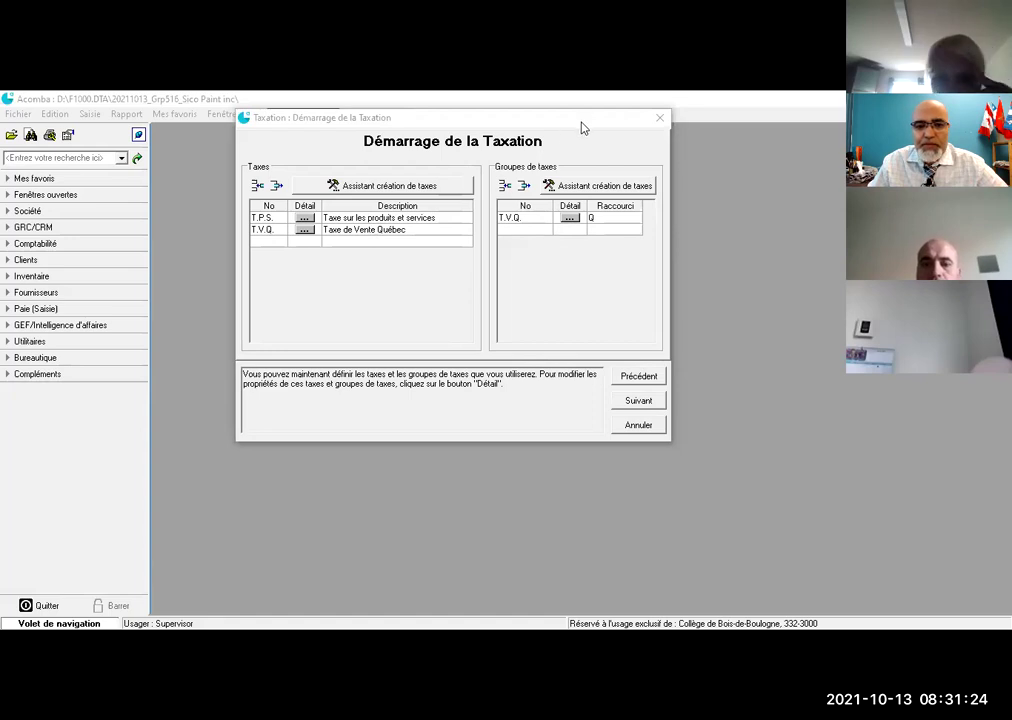
{"action": "left_click_drag", "start_coordinate": [596, 126], "coordinate": [611, 127]}
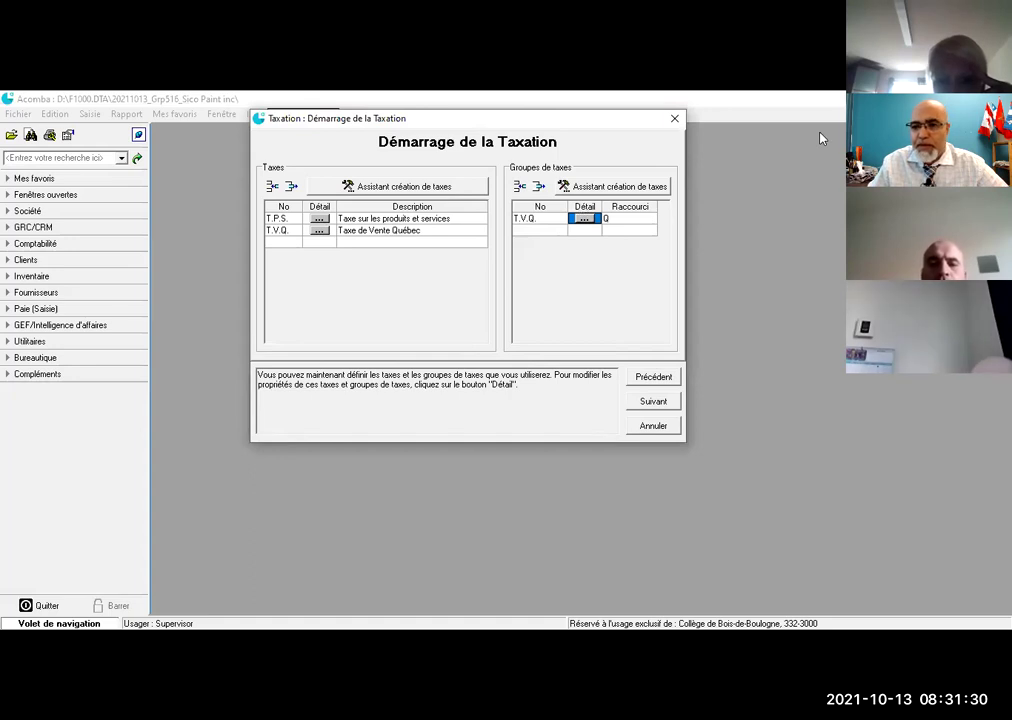
{"action": "left_click", "coordinate": [641, 401]}
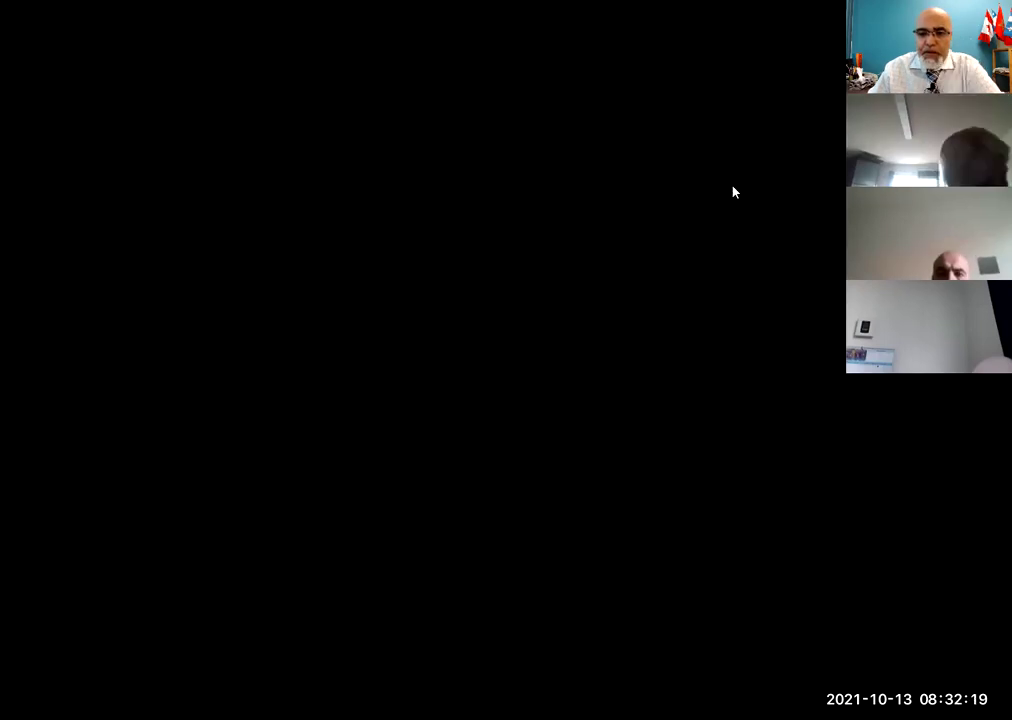
Step: Accept current period 1 and entry number 1 to reach the Sommaire du démarrage
{"action": "left_click", "coordinate": [645, 404]}
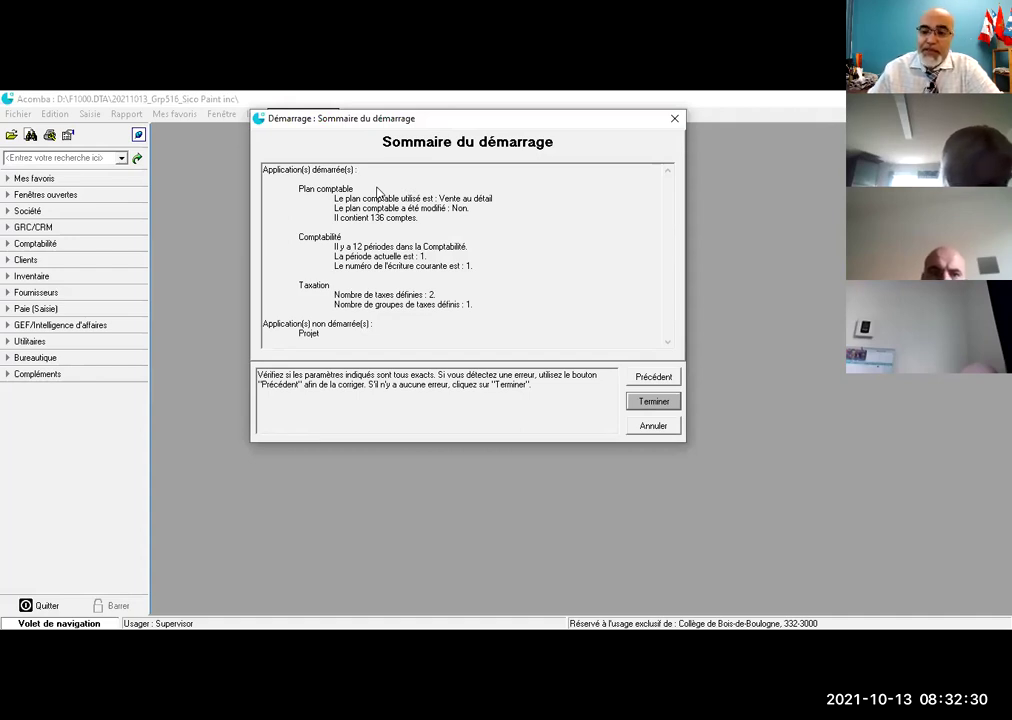
Step: Finish the startup wizard and confirm starting the applications with the summarized parameters
{"action": "left_click", "coordinate": [655, 404]}
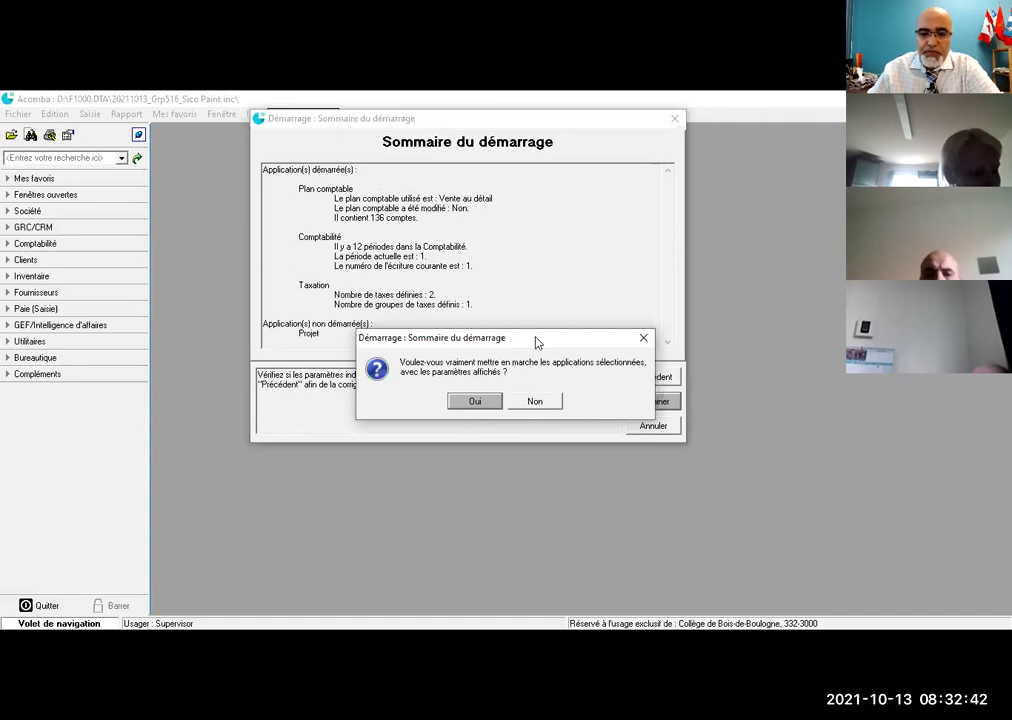
{"action": "left_click_drag", "start_coordinate": [539, 340], "coordinate": [505, 403]}
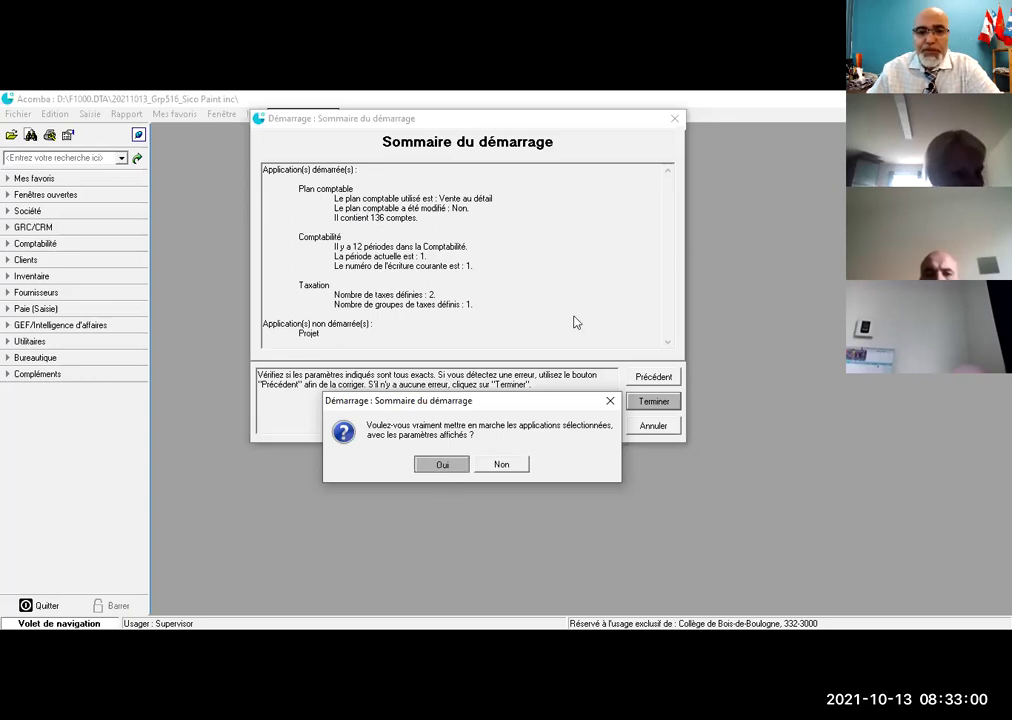
{"action": "key", "text": "Return"}
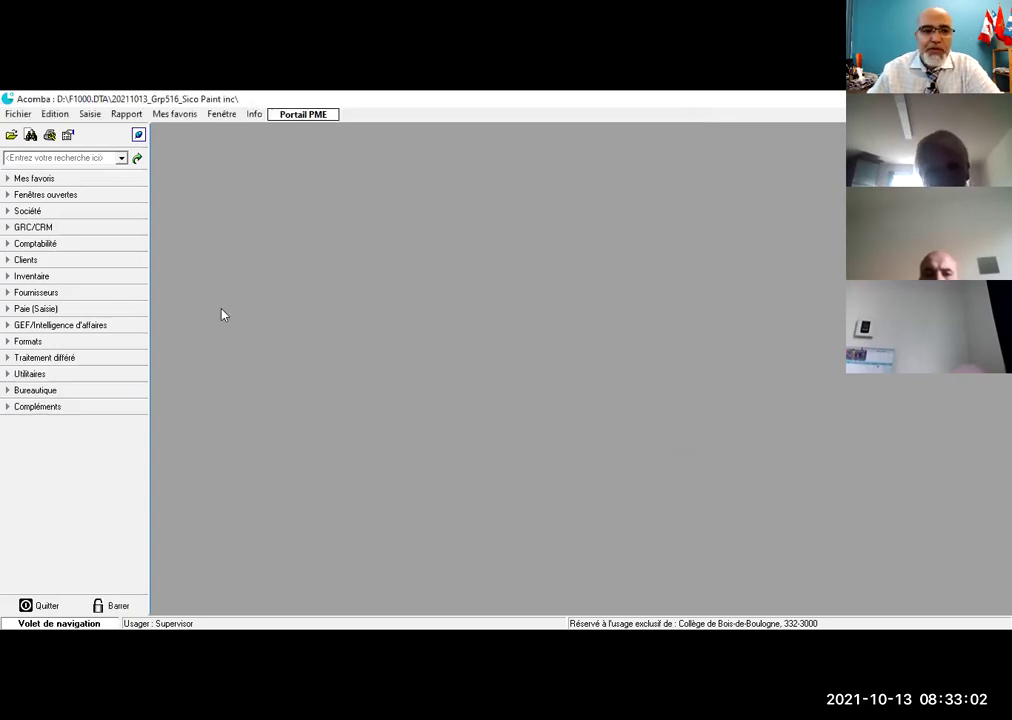
Step: Expand the Société and Comptabilité sections in the Volet de navigation
{"action": "left_click", "coordinate": [10, 213]}
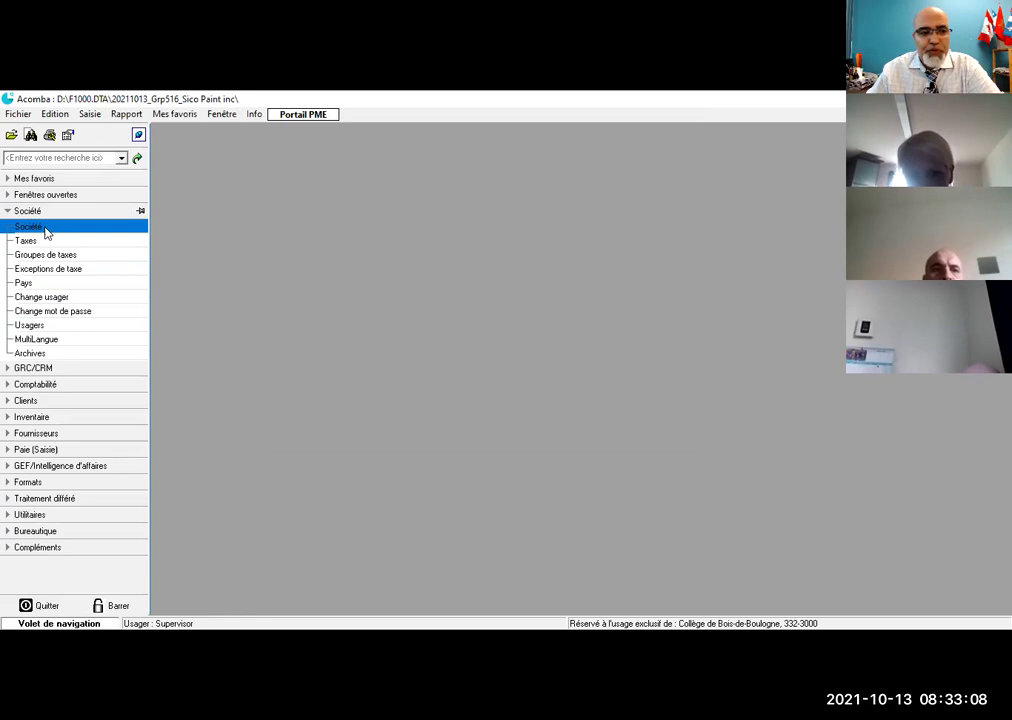
{"action": "left_click", "coordinate": [6, 388]}
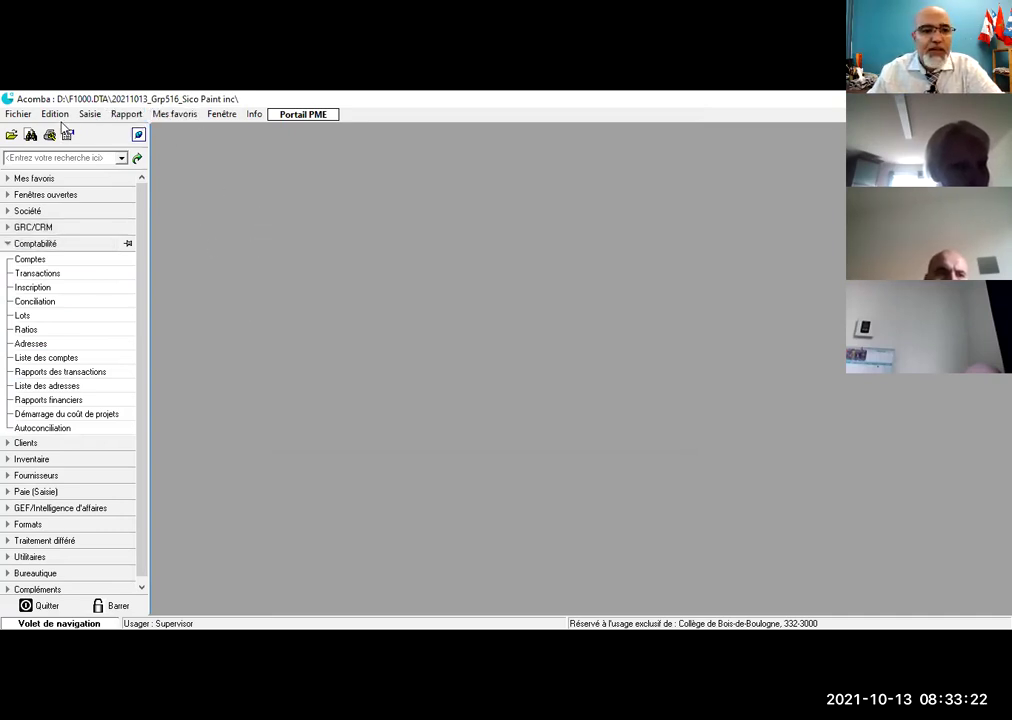
Step: Set Format des boutons to Icône et texte in Edition > Options and apply it
{"action": "left_click", "coordinate": [57, 116]}
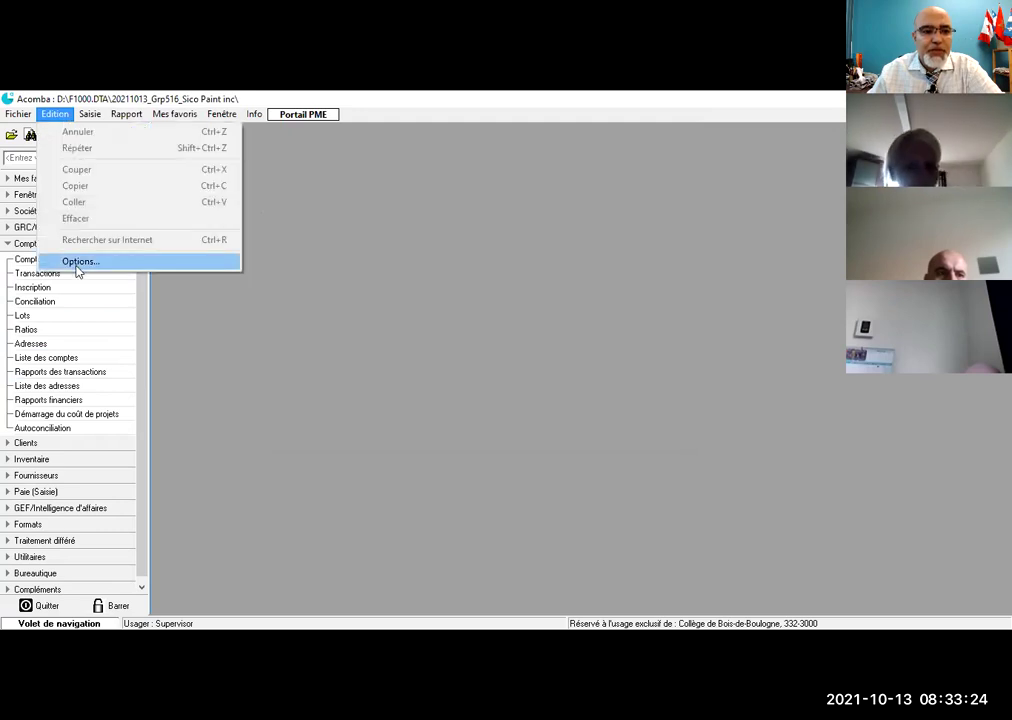
{"action": "left_click", "coordinate": [79, 262]}
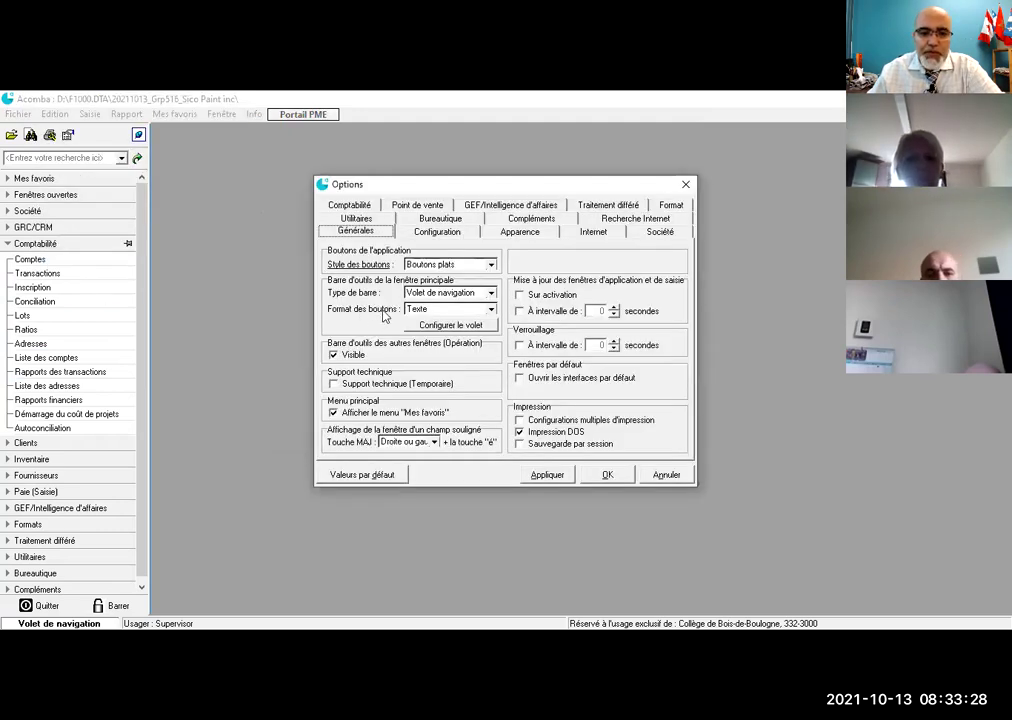
{"action": "left_click", "coordinate": [491, 312]}
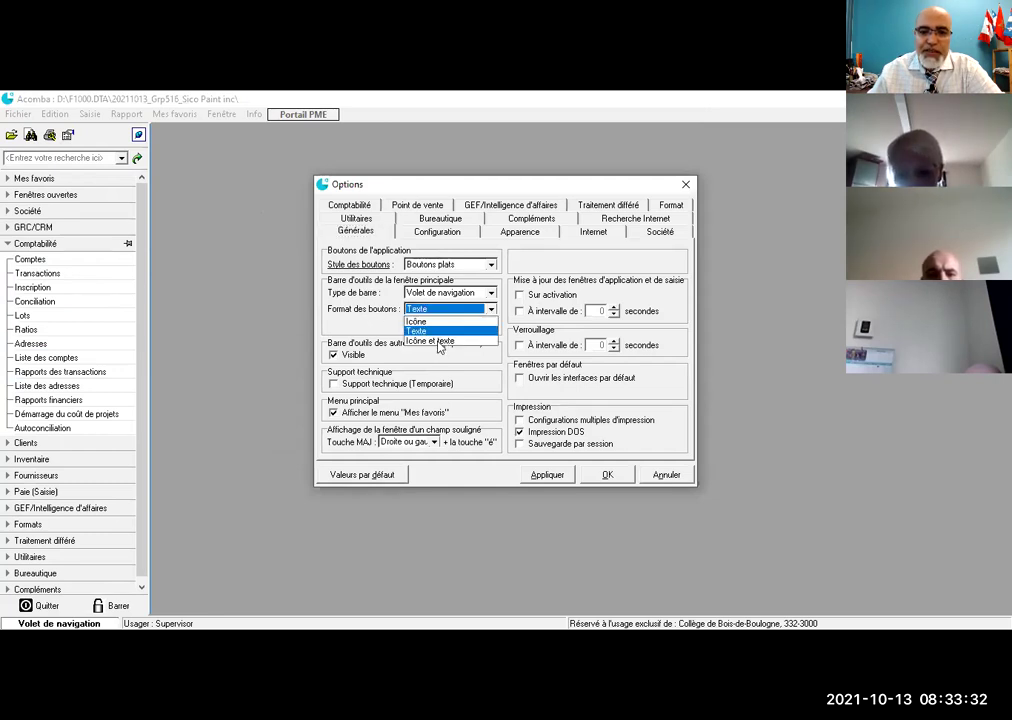
{"action": "left_click", "coordinate": [438, 342]}
{"action": "left_click", "coordinate": [446, 327]}
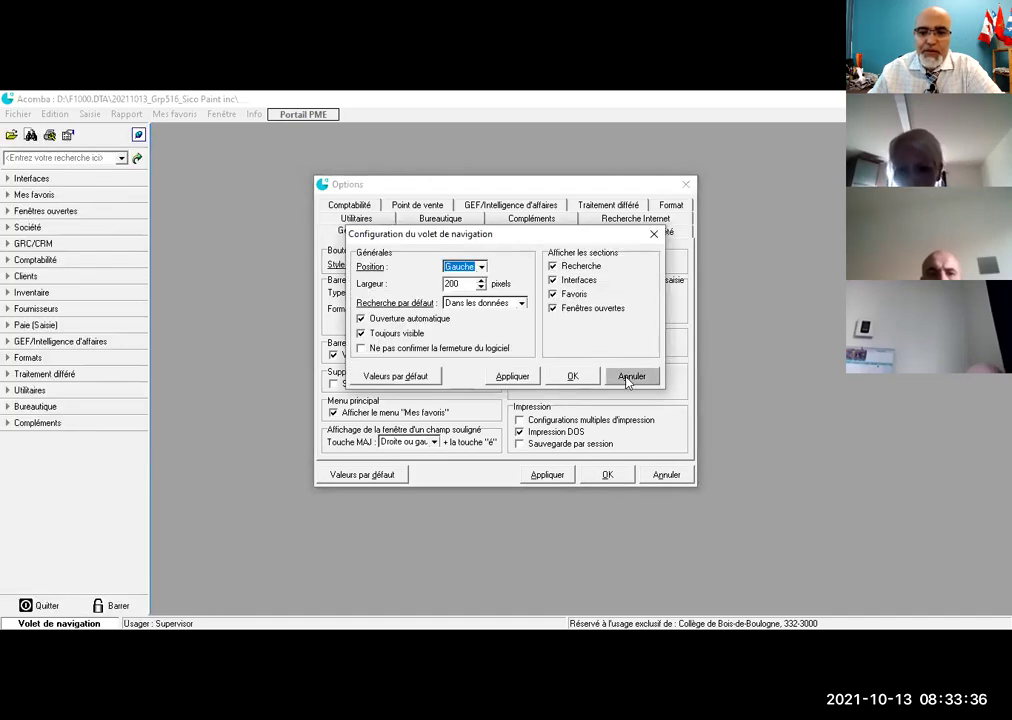
{"action": "left_click", "coordinate": [631, 377]}
{"action": "left_click", "coordinate": [547, 475]}
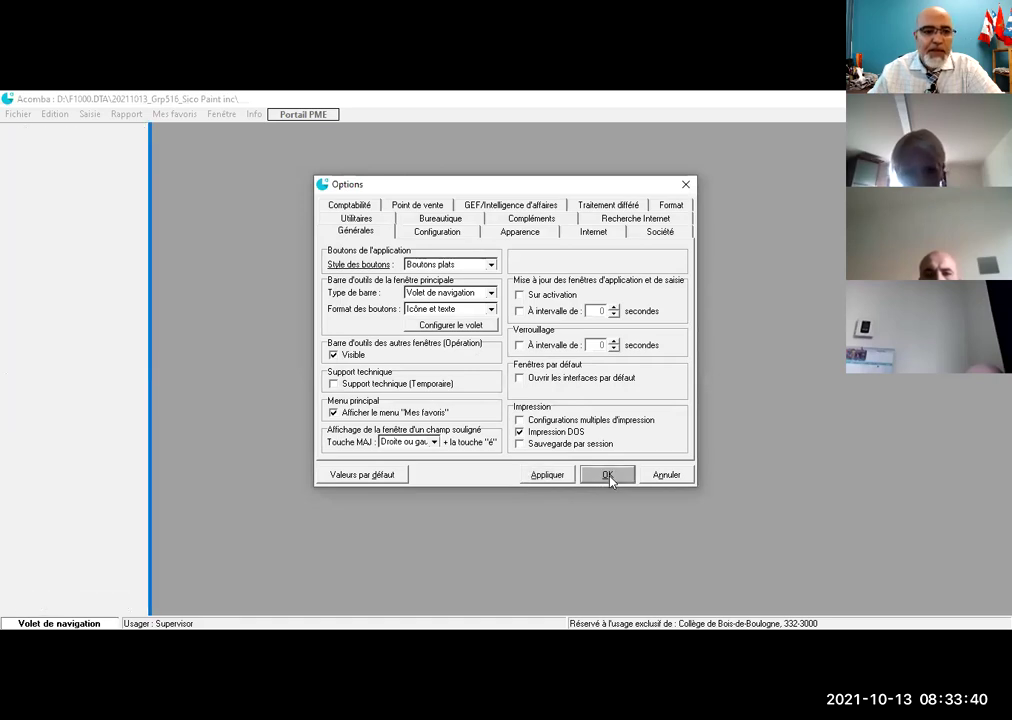
{"action": "left_click", "coordinate": [607, 474]}
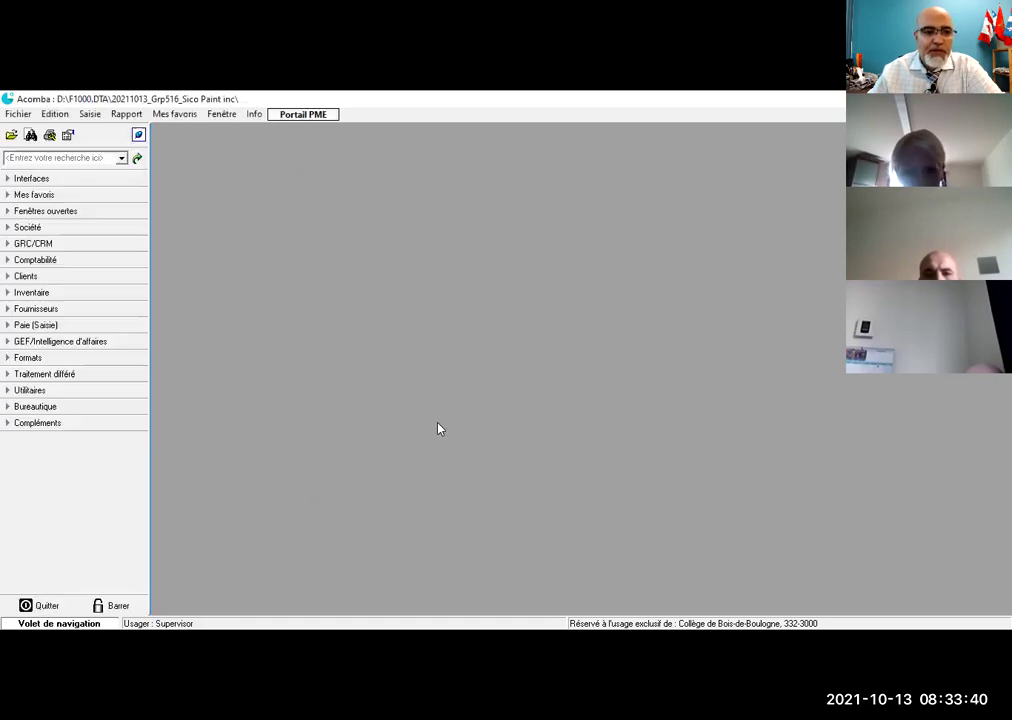
{"action": "left_click", "coordinate": [13, 229]}
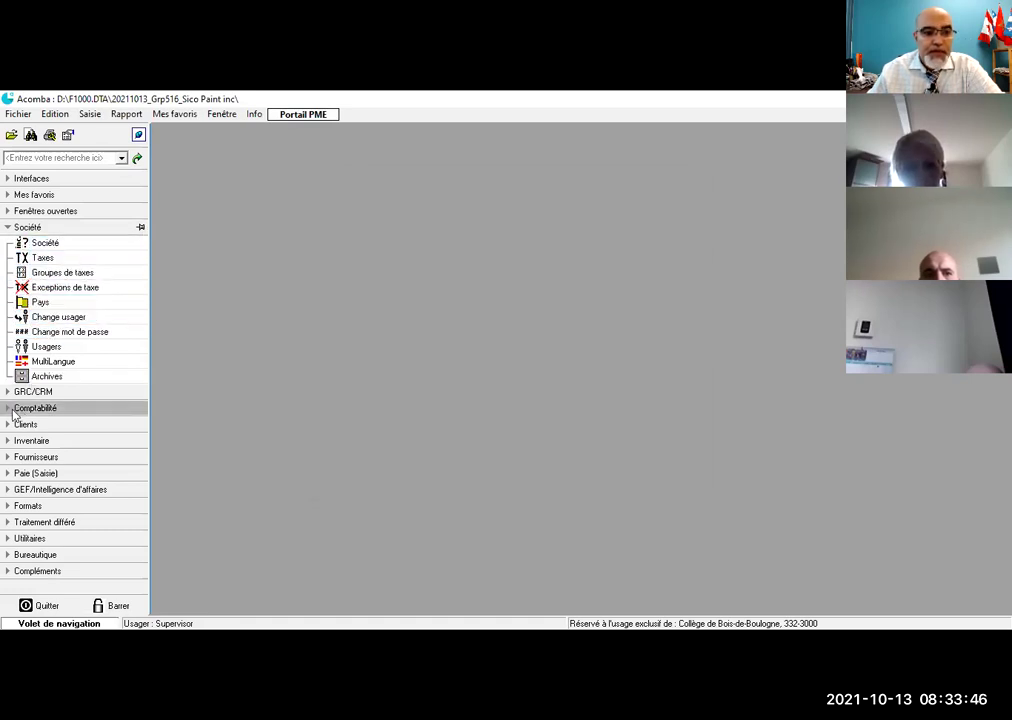
Step: Review the T.V.Q. group in the Groupes de taxes list, then close it
{"action": "left_click", "coordinate": [38, 277]}
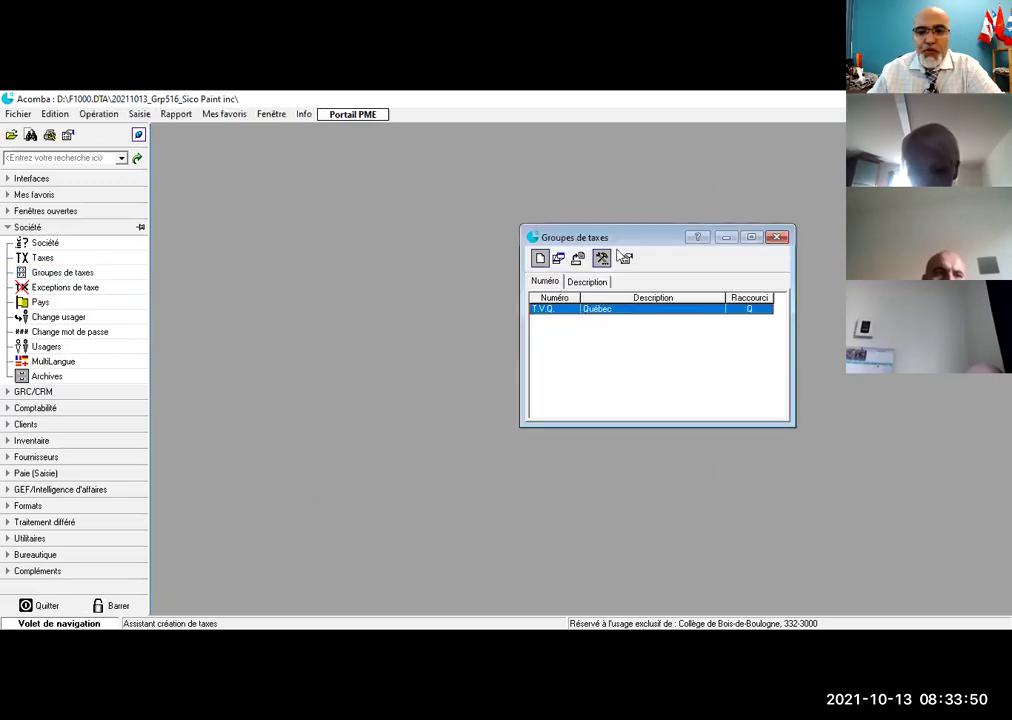
{"action": "left_click_drag", "start_coordinate": [655, 236], "coordinate": [463, 193]}
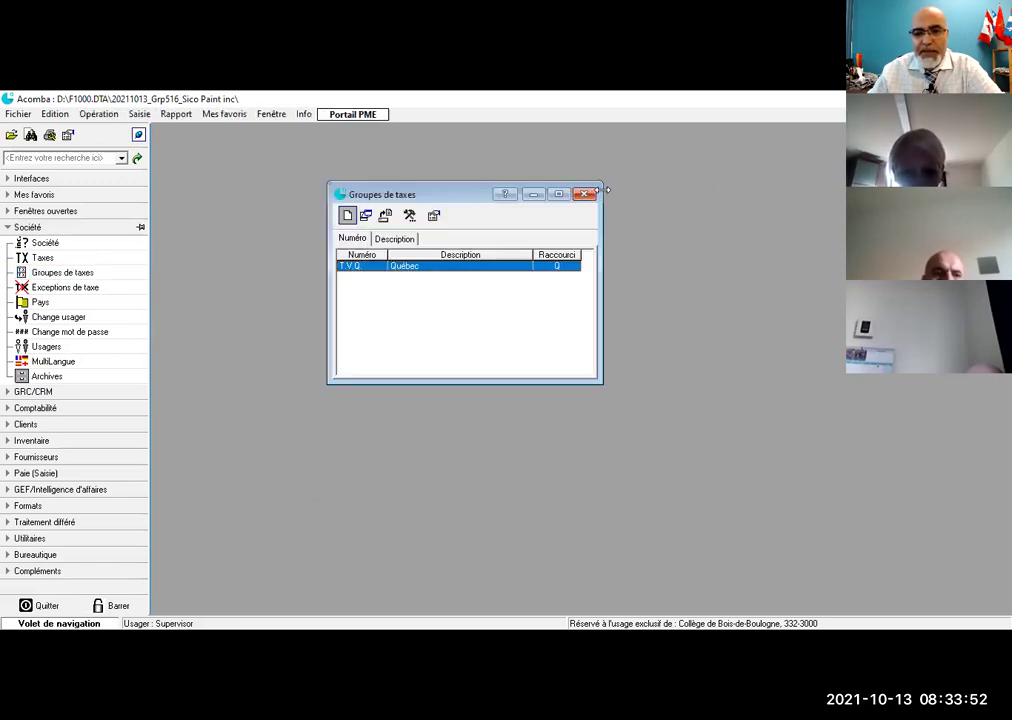
{"action": "left_click", "coordinate": [585, 194]}
Step: Review the T.P.S. and T.V.Q. entries in the Taxes list, then close it
{"action": "left_click", "coordinate": [42, 257]}
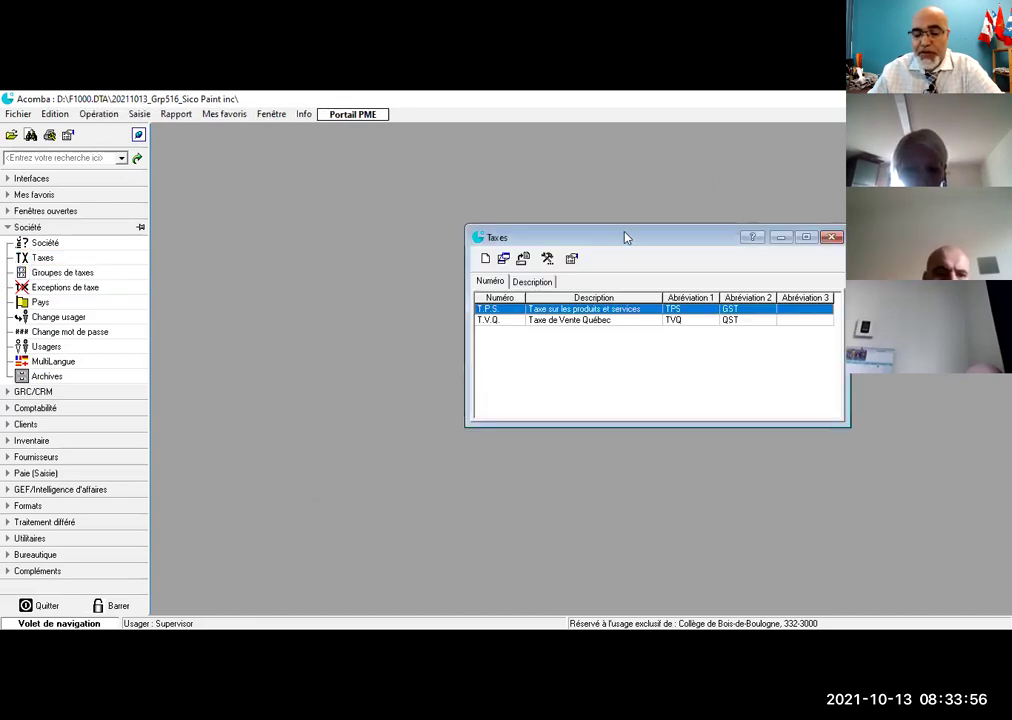
{"action": "left_click_drag", "start_coordinate": [626, 237], "coordinate": [380, 208]}
{"action": "left_click", "coordinate": [585, 208]}
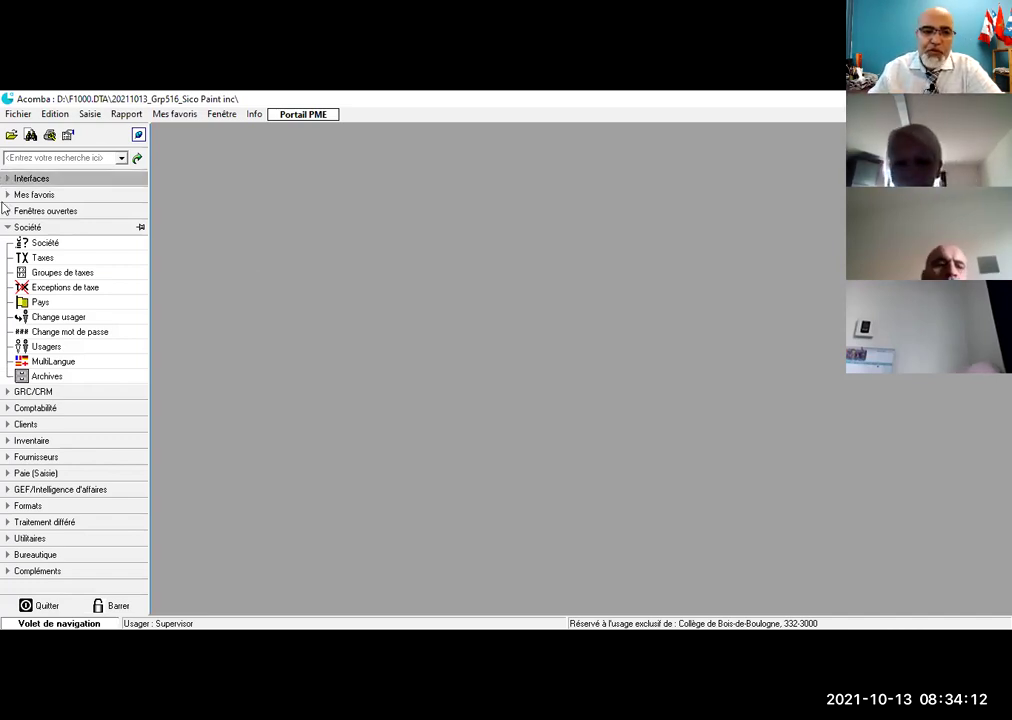
Step: Browse Taxes and Exceptions de taxe, then expand Comptabilité and select Comptes
{"action": "left_click", "coordinate": [38, 258]}
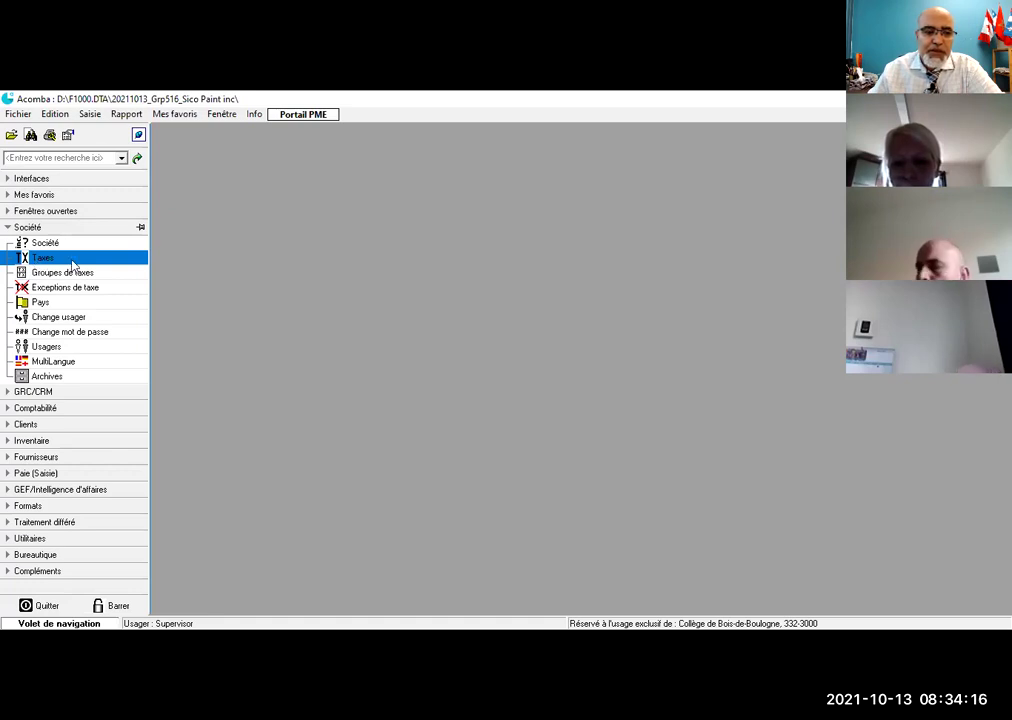
{"action": "left_click", "coordinate": [15, 287]}
{"action": "left_click", "coordinate": [24, 259]}
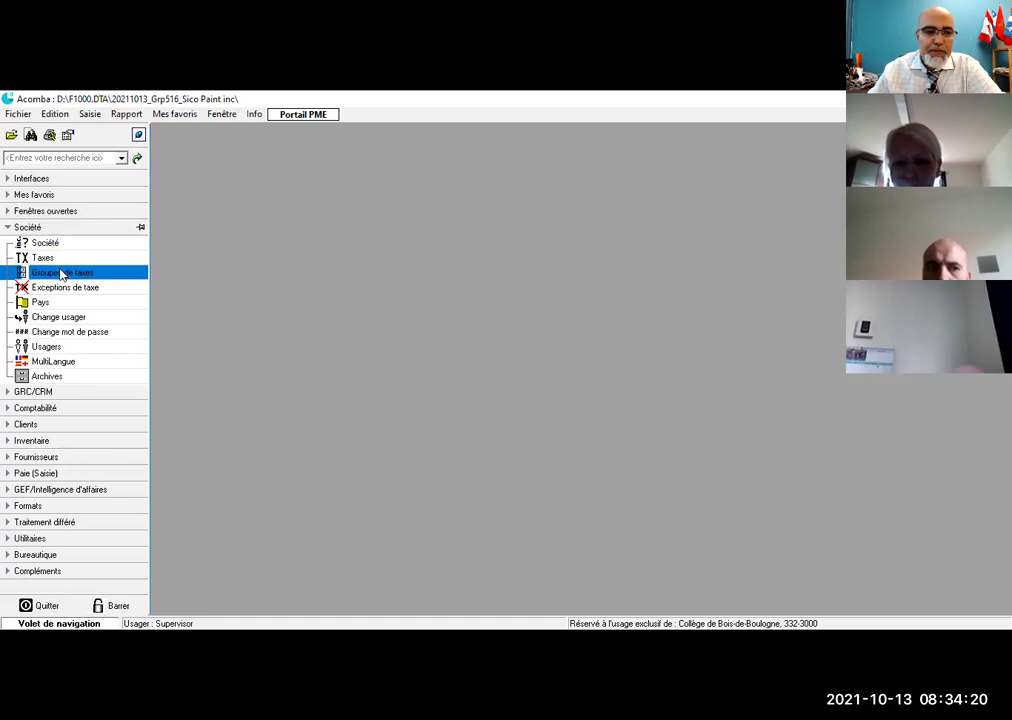
{"action": "left_click", "coordinate": [14, 408]}
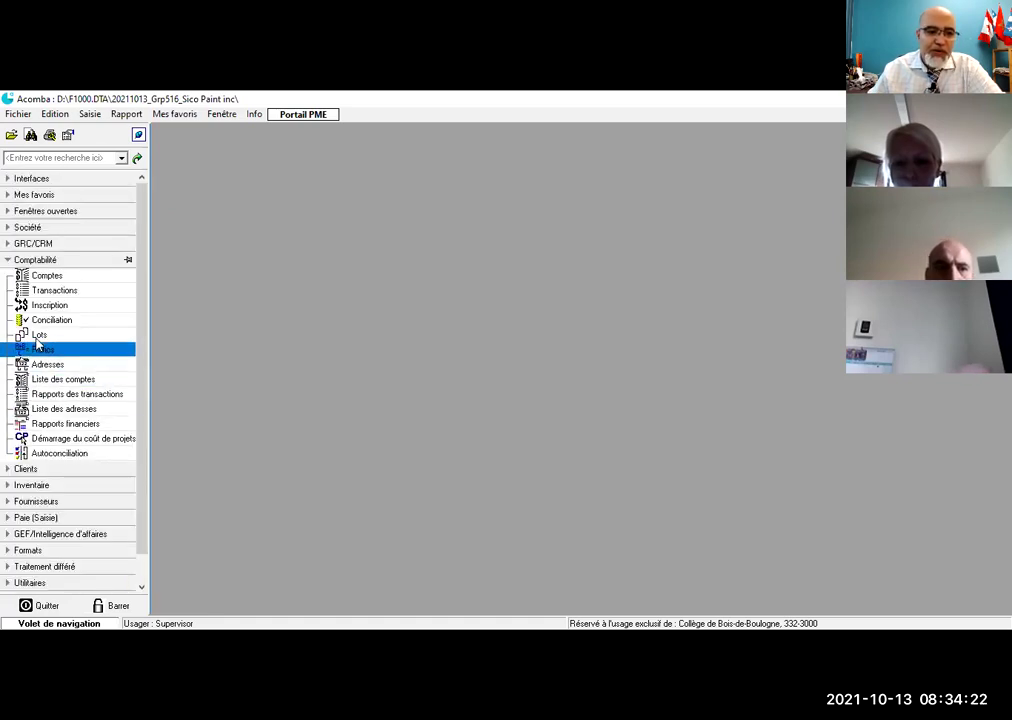
{"action": "left_click", "coordinate": [55, 279]}
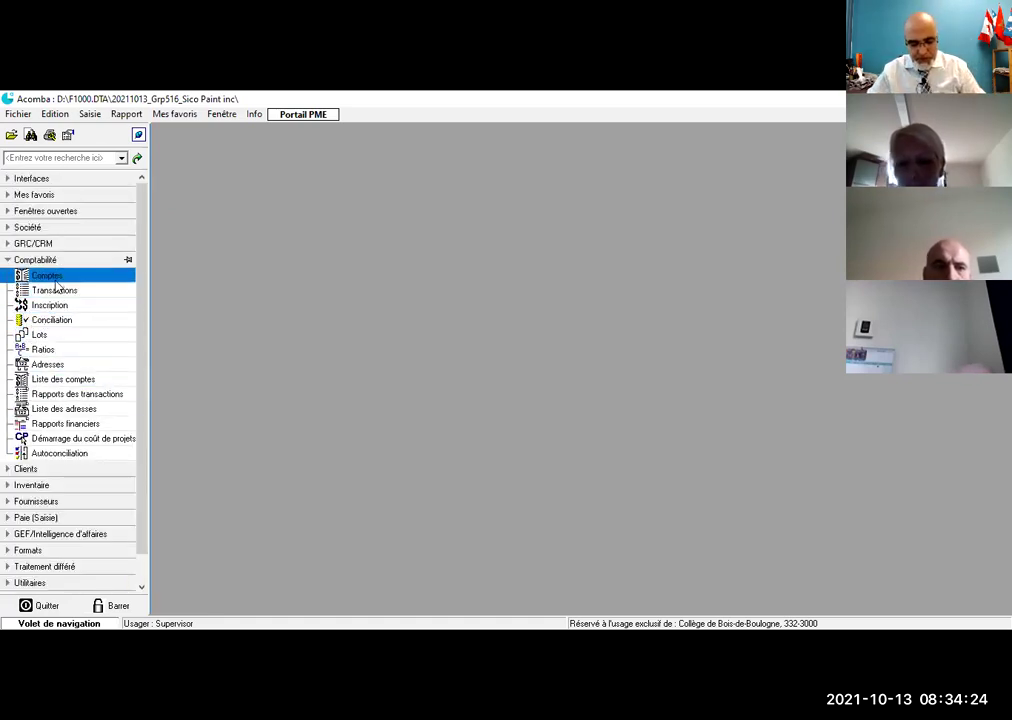